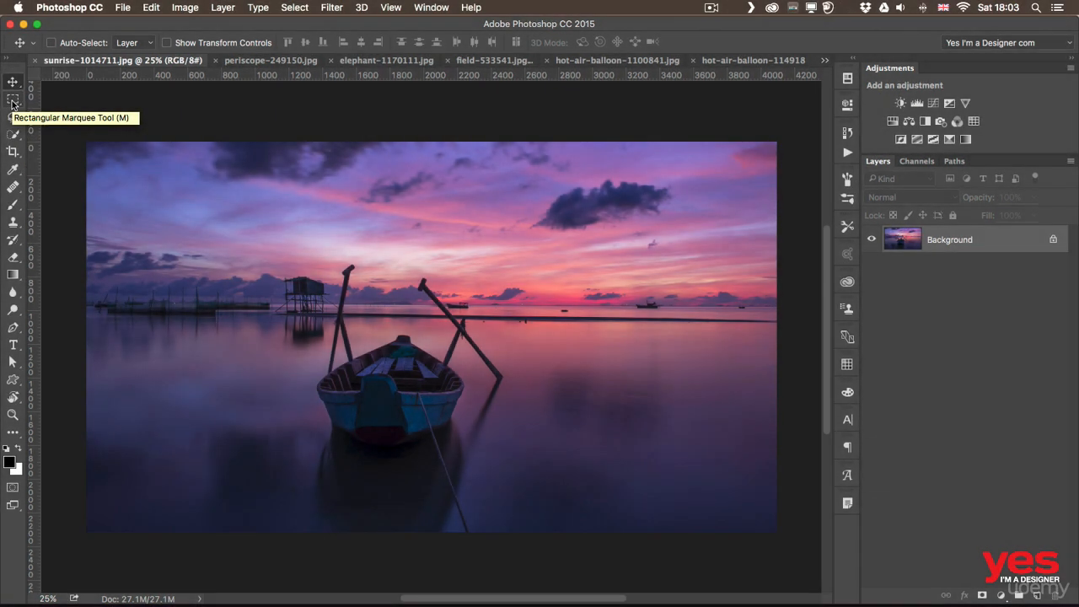
Draw a rectangular marquee selection around the boat and the stilt hut, and deselect it.
left_click(13, 101)
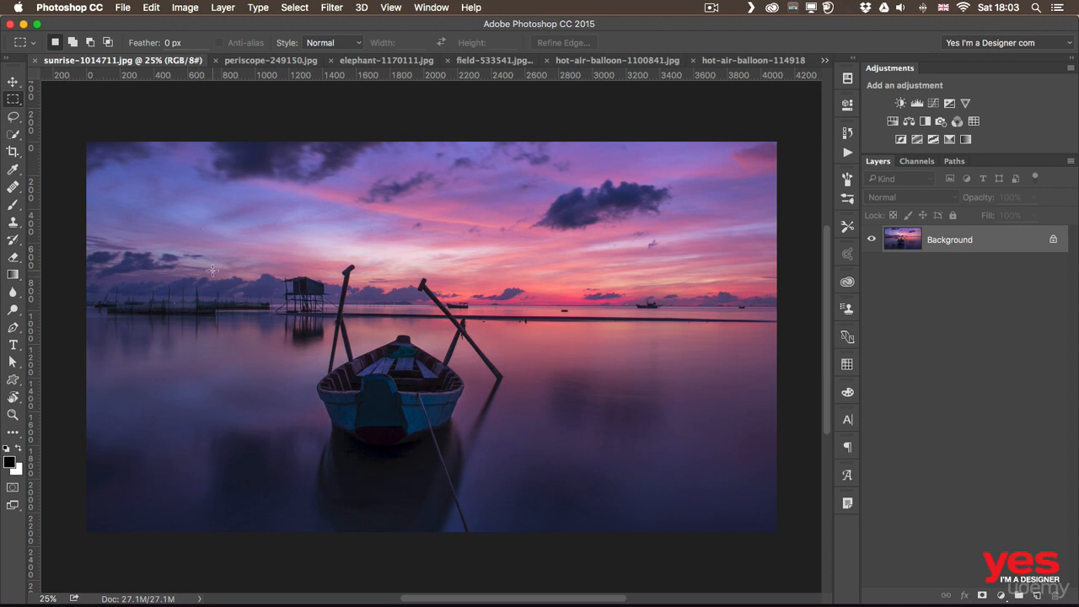
left_click_drag(255, 250, 543, 464)
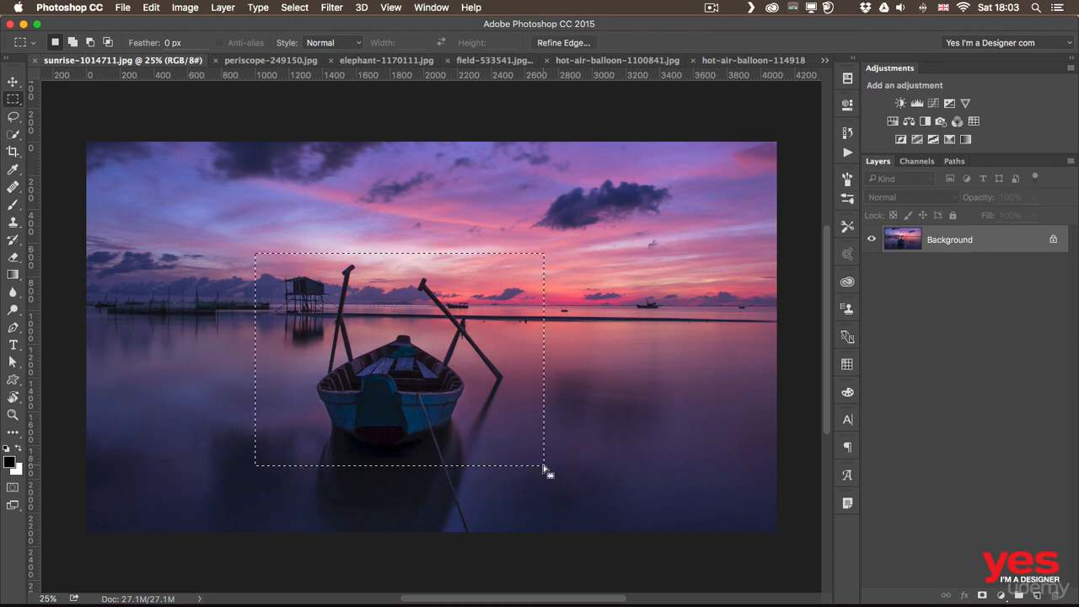
left_click(294, 6)
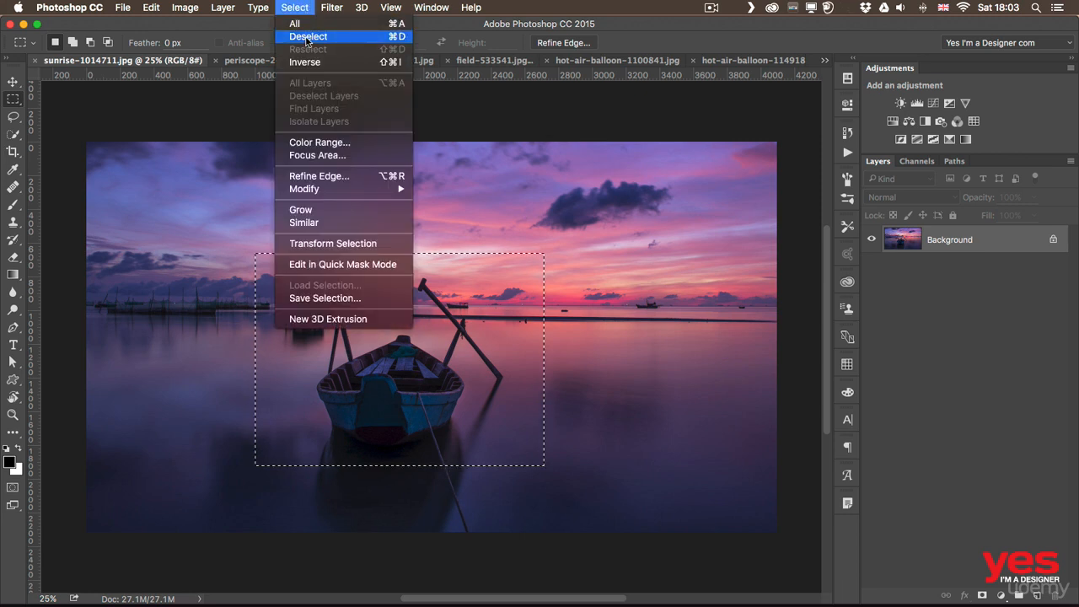
left_click(306, 39)
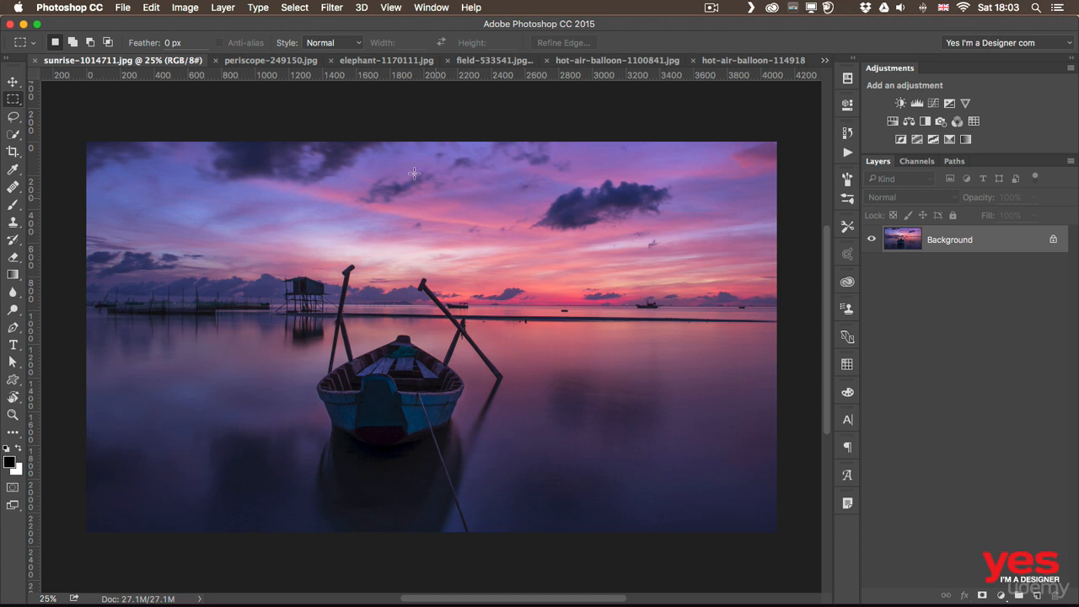
left_click(295, 7)
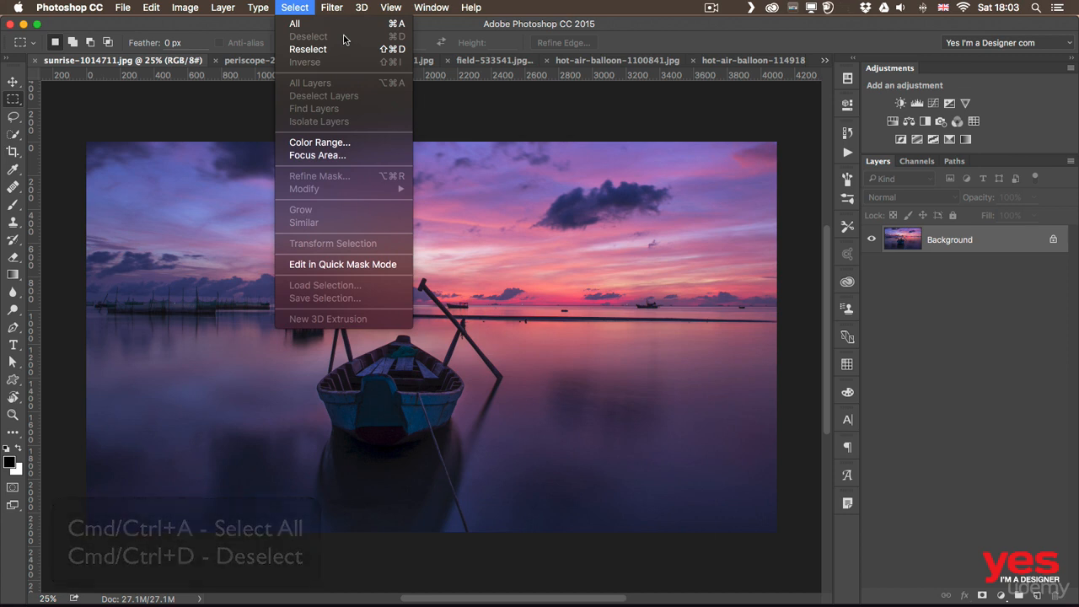
left_click(422, 30)
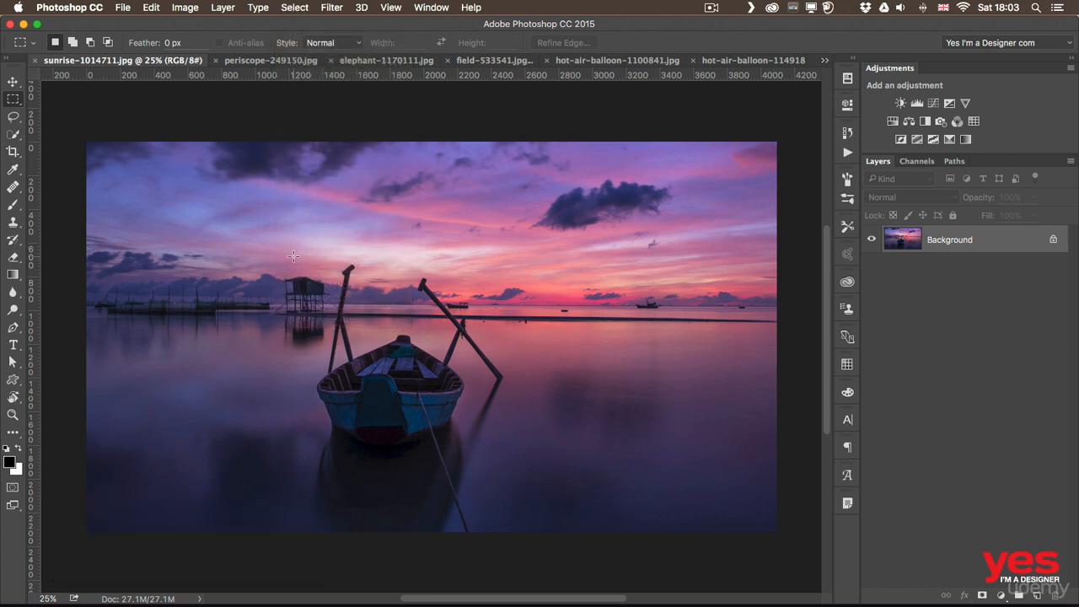
Draw a rectangular marquee selection around the boat and its upright poles, and invert the selection.
left_click_drag(293, 256, 553, 451)
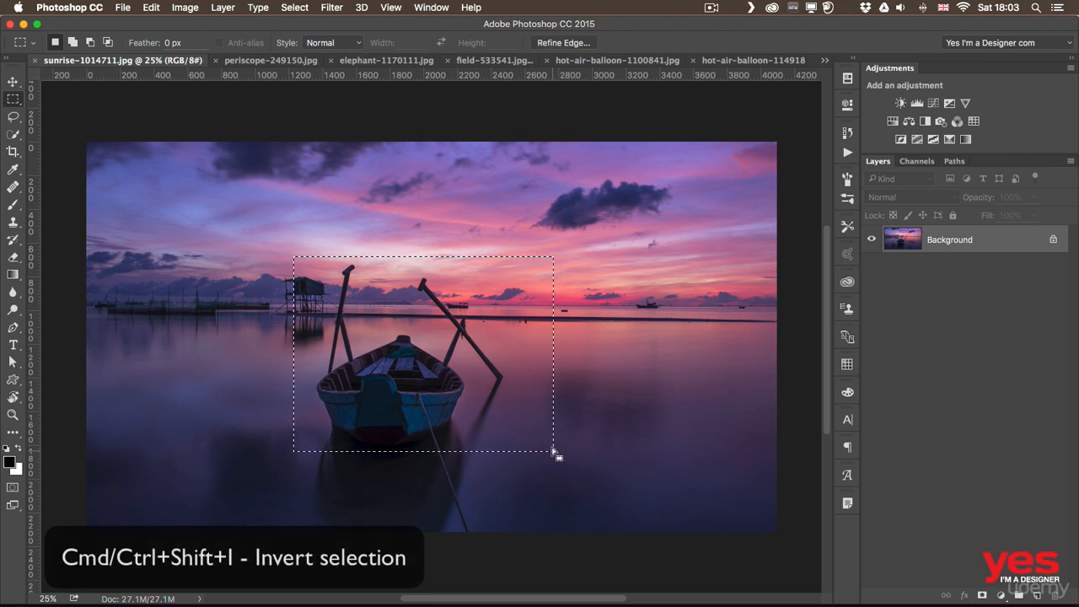
left_click(288, 7)
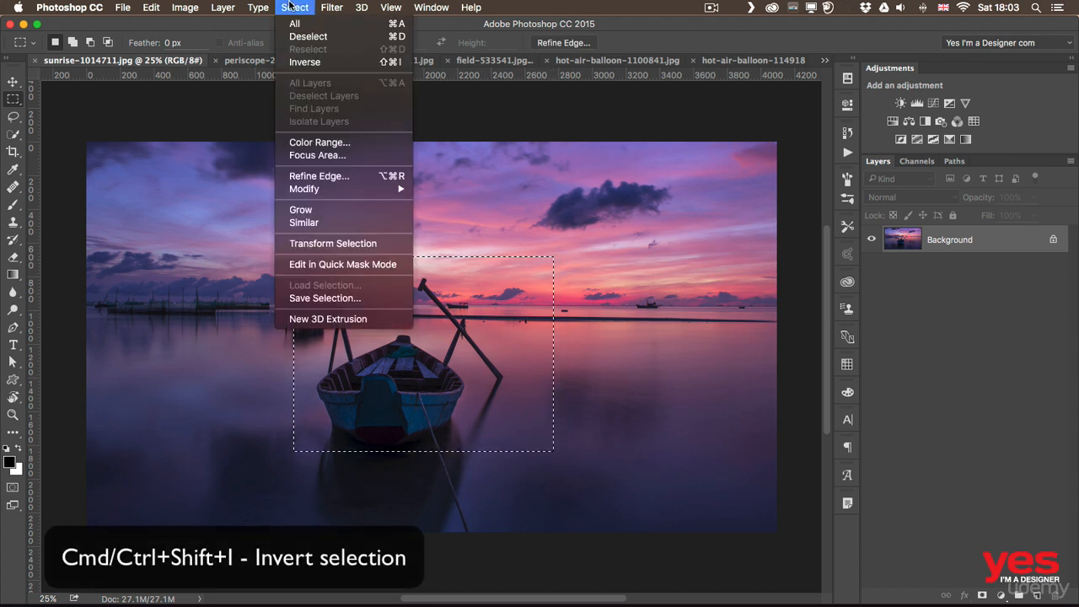
left_click(305, 62)
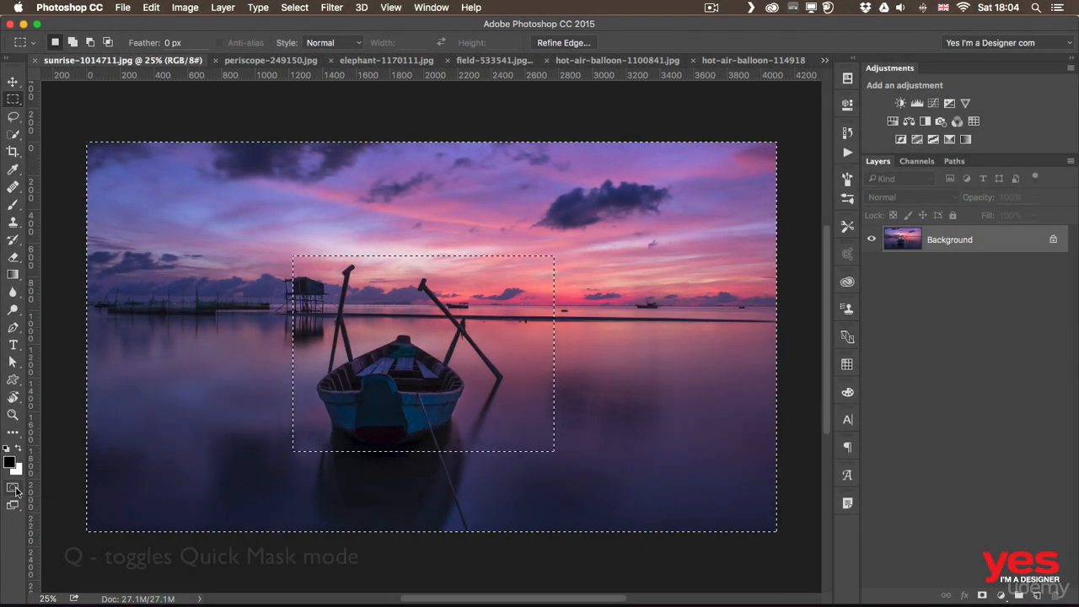
Preview the inverted selection in Quick Mask mode and examine the Quick Mask color and opacity options without changing them.
left_click(16, 491)
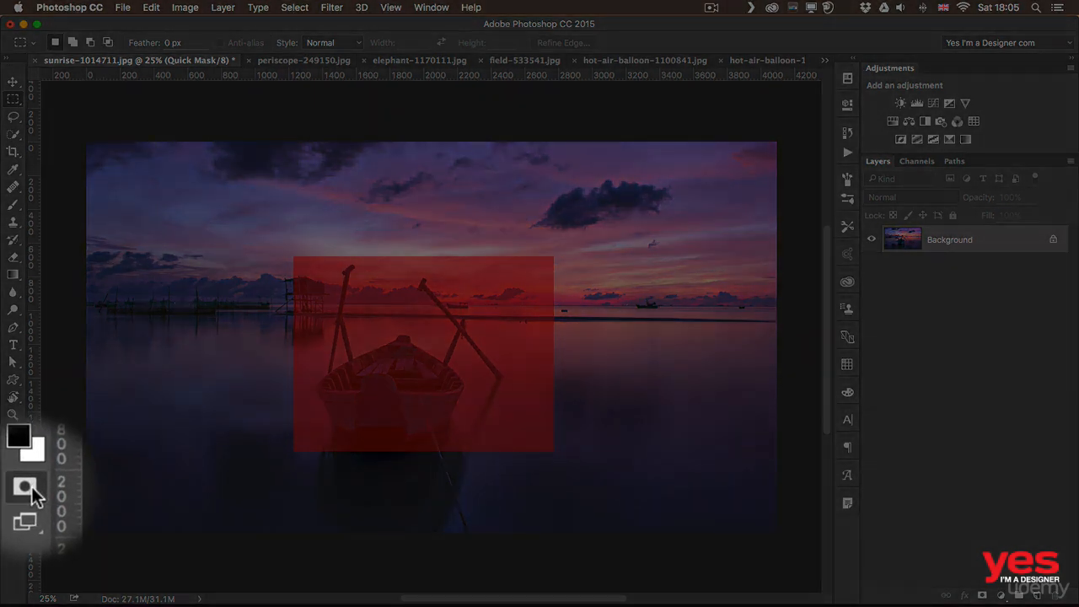
double_click(14, 488)
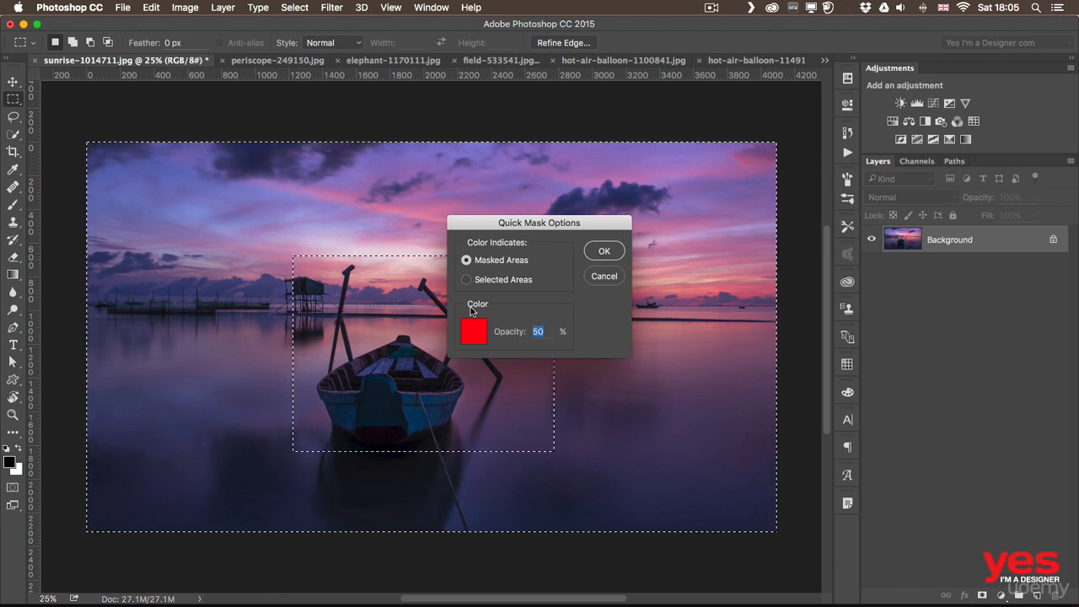
left_click(600, 277)
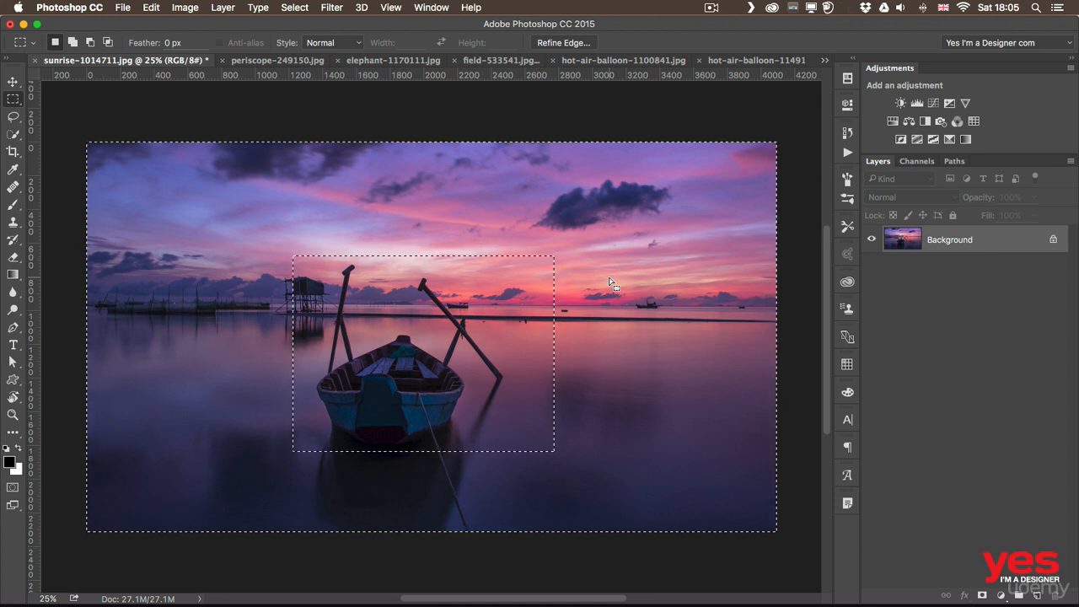
Apply a Black & White adjustment to the area outside the boat rectangle, tinted with hue 216 and saturation 17%.
left_click(177, 6)
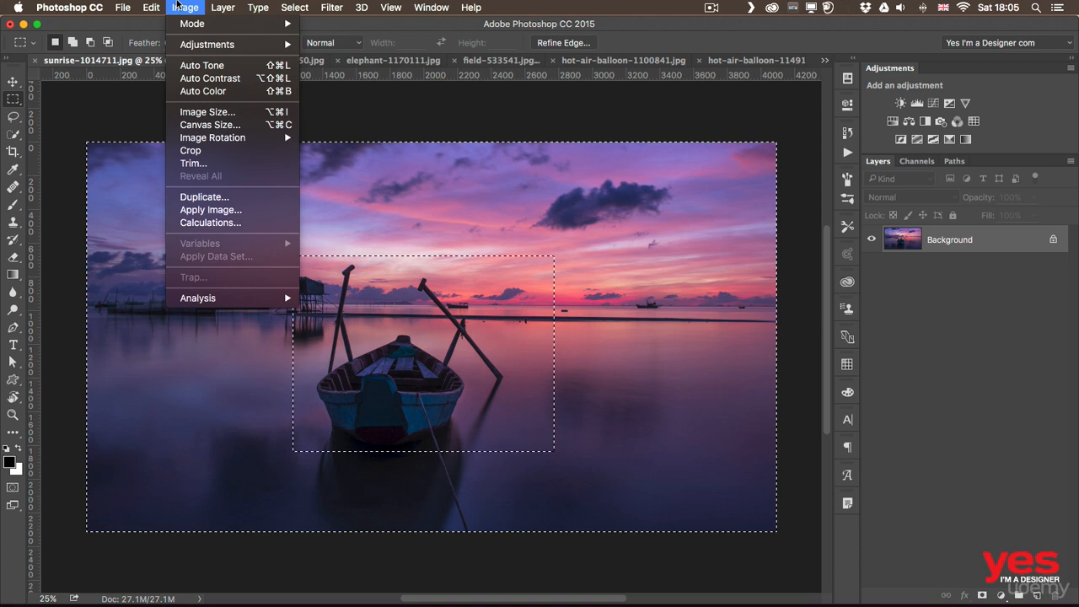
mouse_move(212, 49)
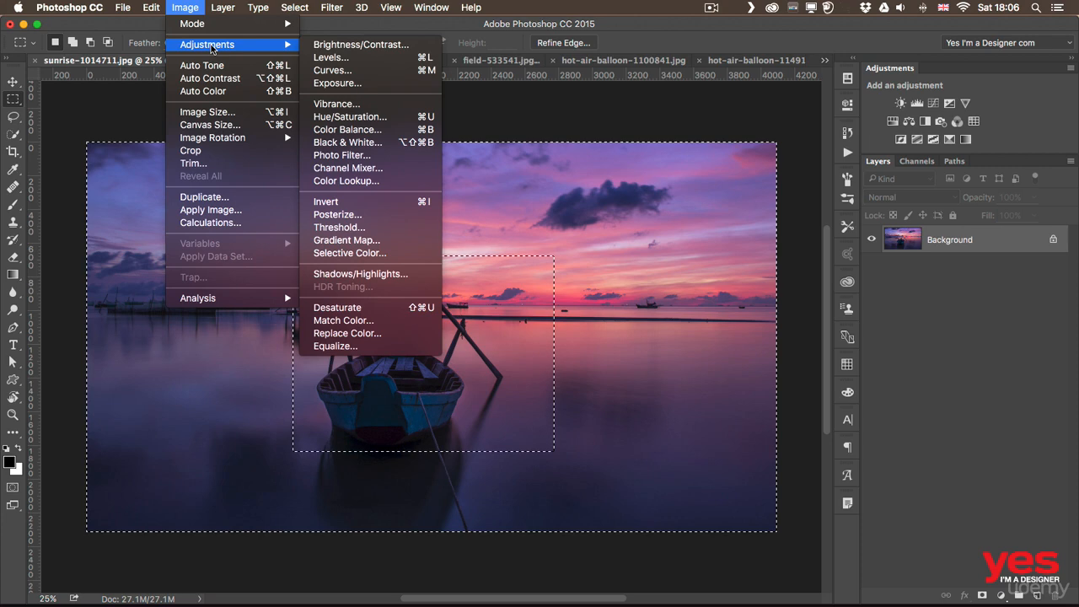
left_click(361, 148)
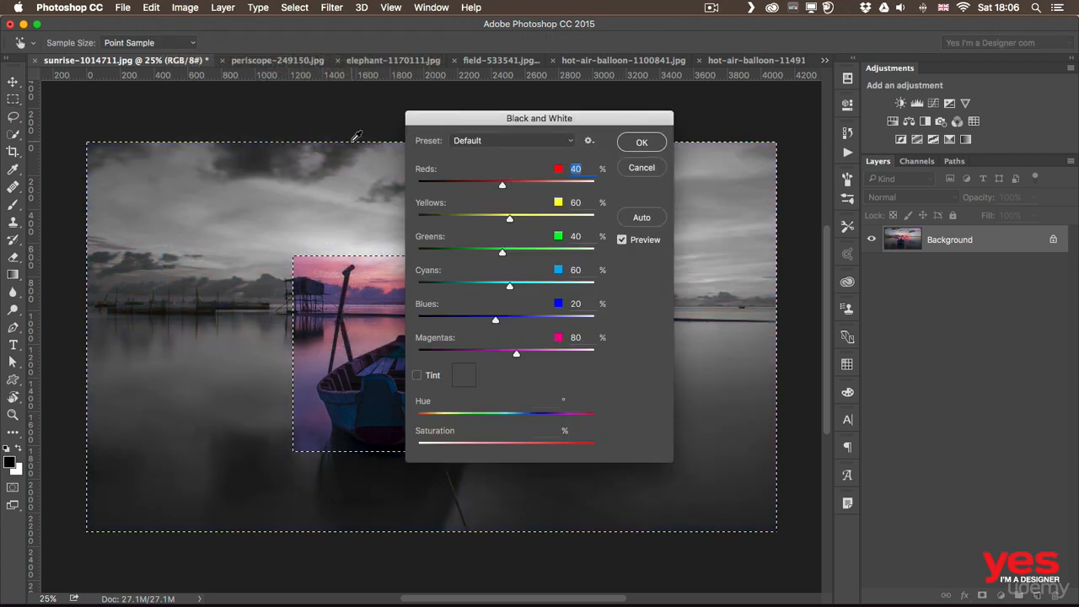
left_click_drag(500, 123, 765, 129)
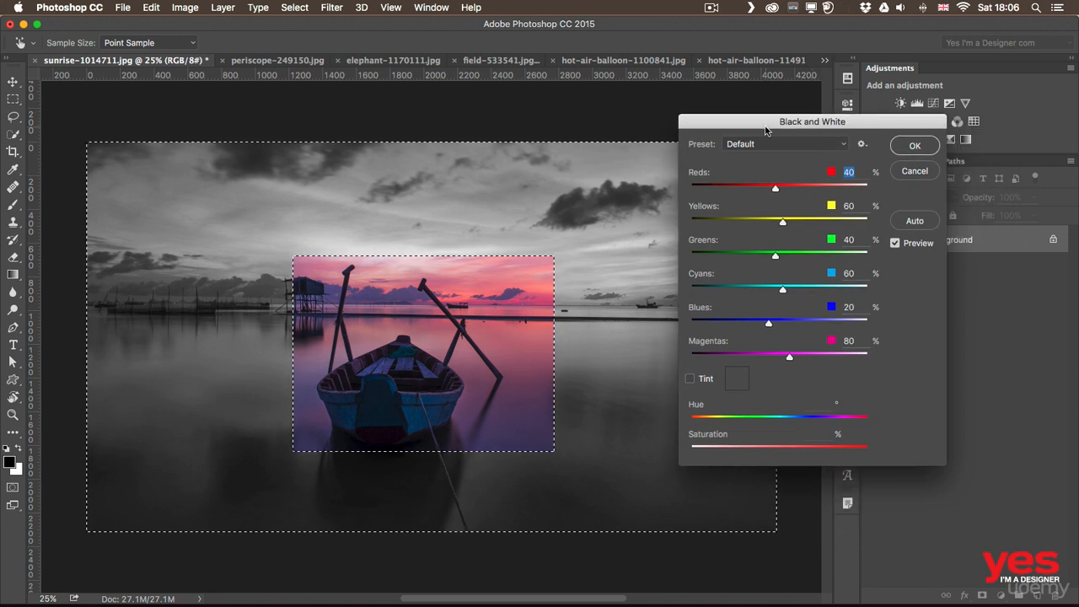
left_click(699, 384)
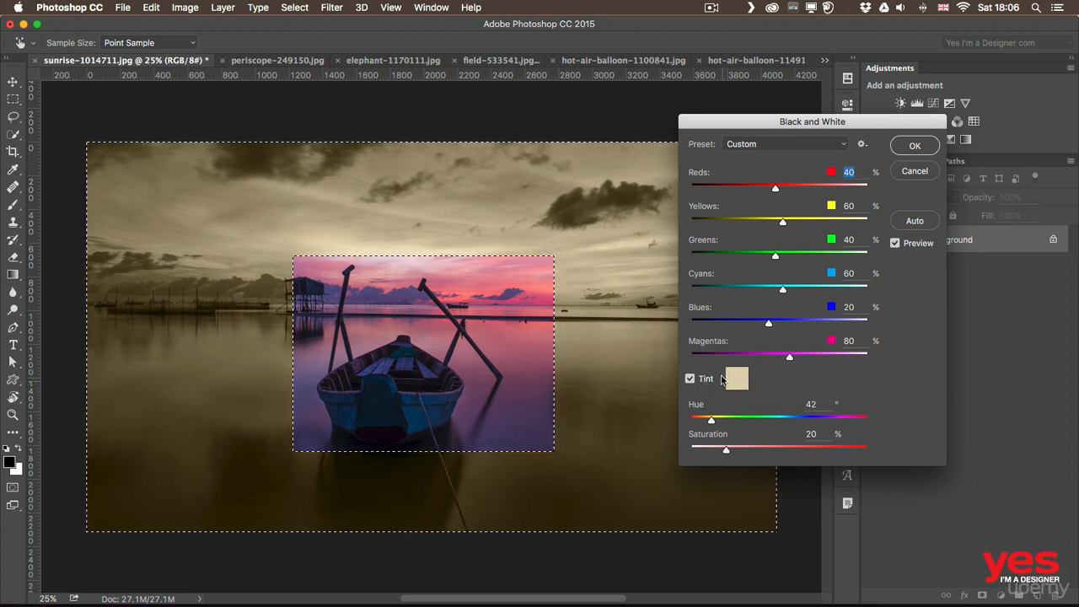
left_click_drag(712, 421, 796, 419)
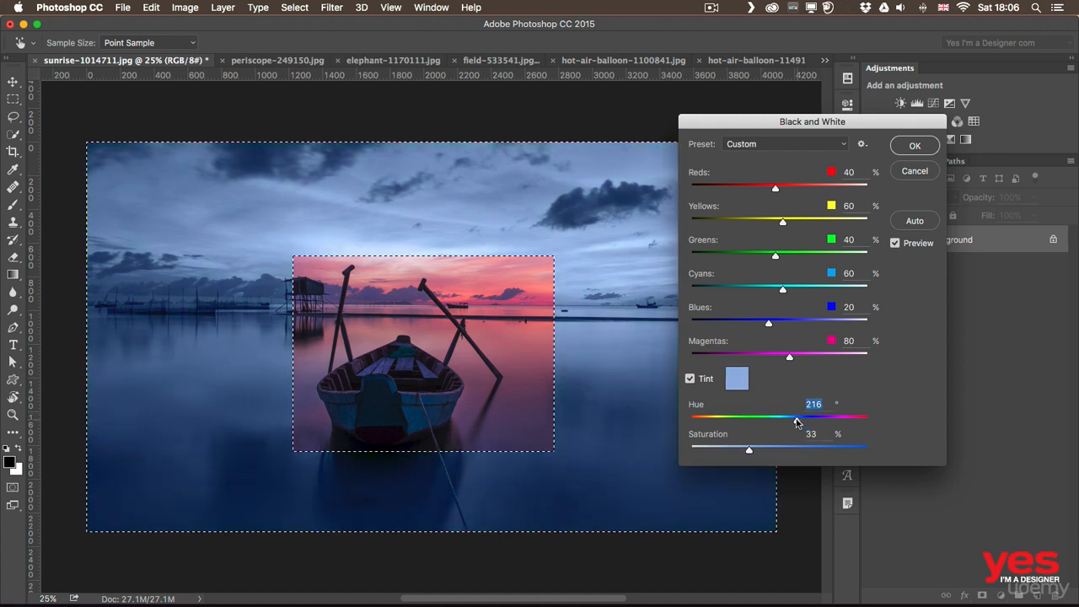
left_click_drag(750, 448, 722, 451)
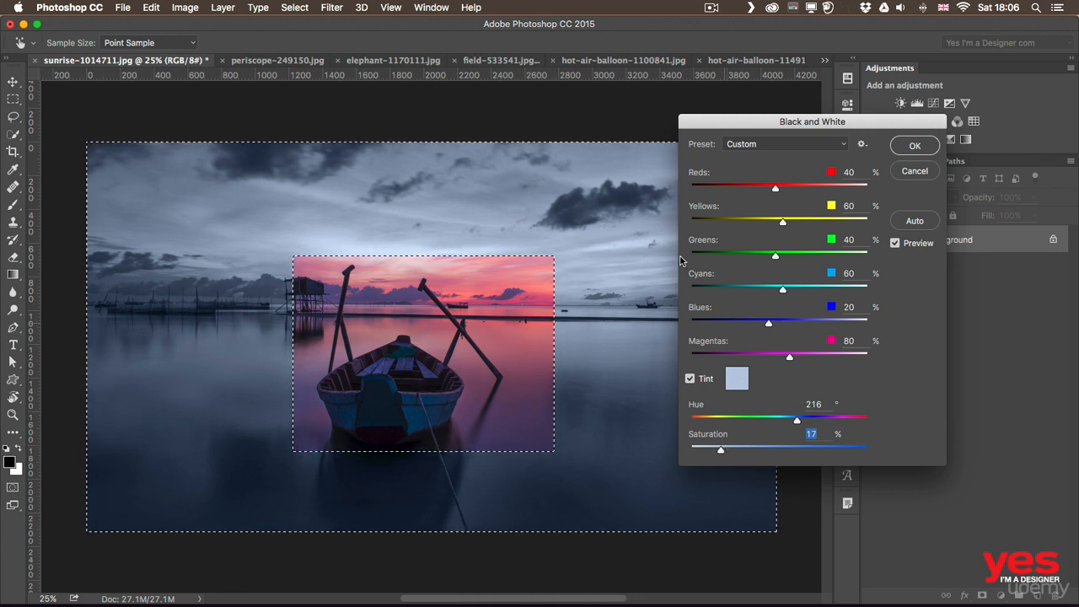
left_click(916, 147)
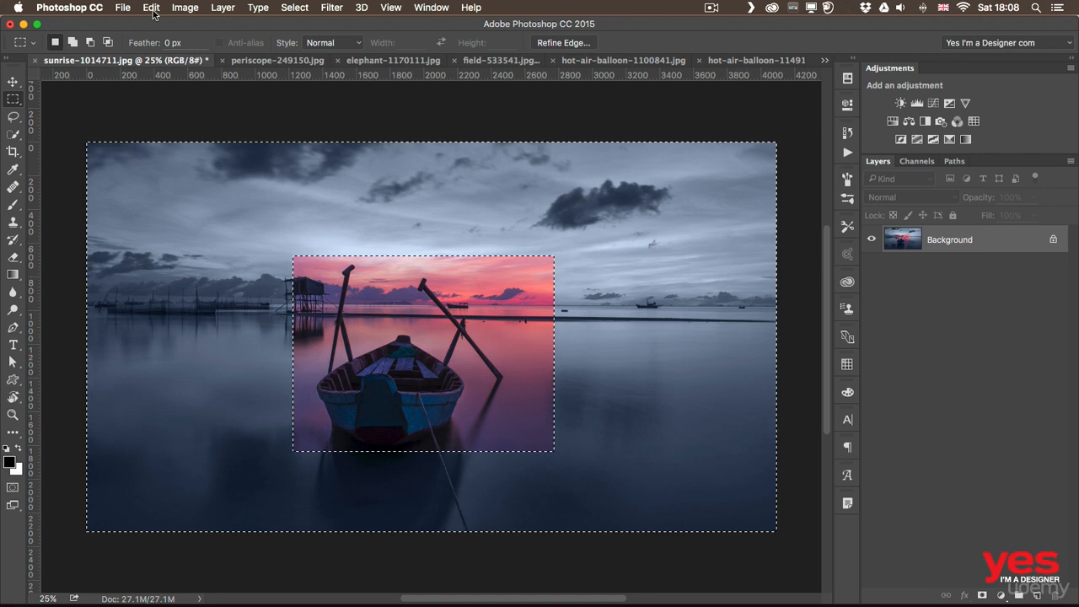
Undo the Black & White adjustment and deselect after toggling the Quick Mask preview on and off.
key("q")
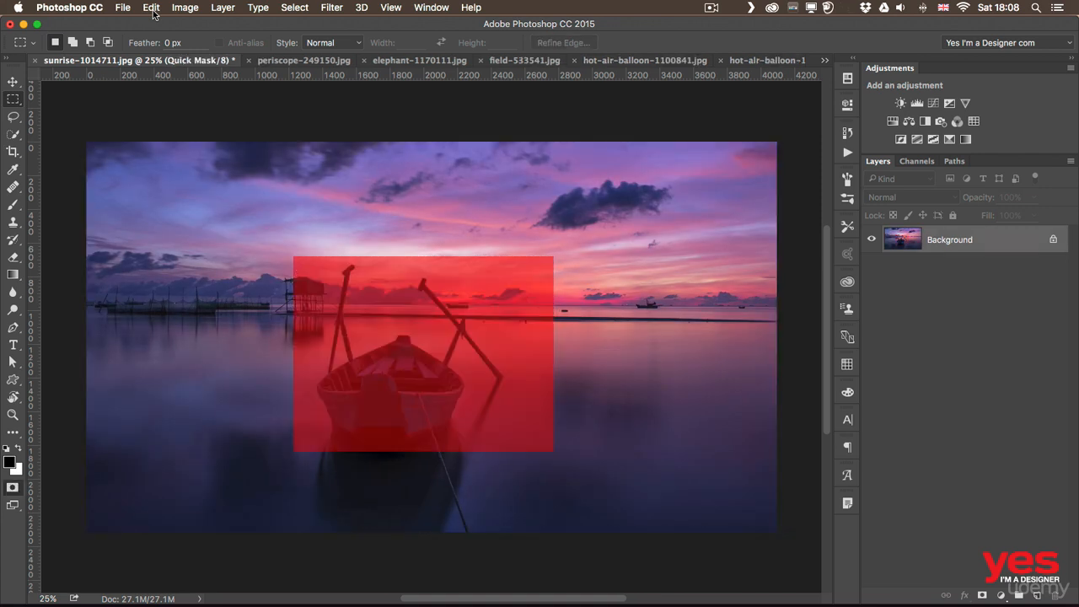
key("q")
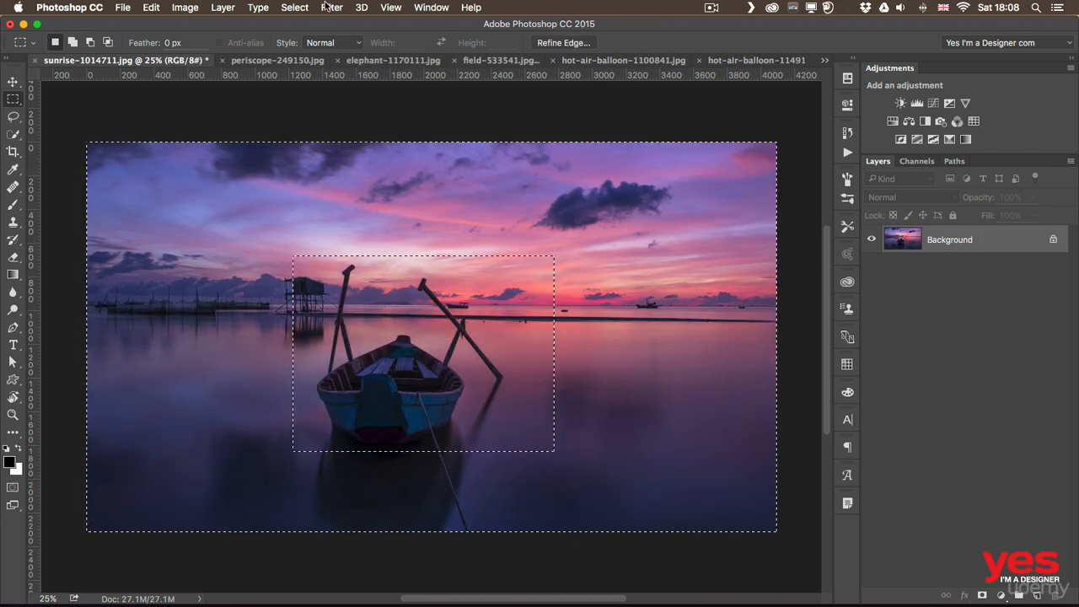
left_click(294, 8)
left_click(307, 36)
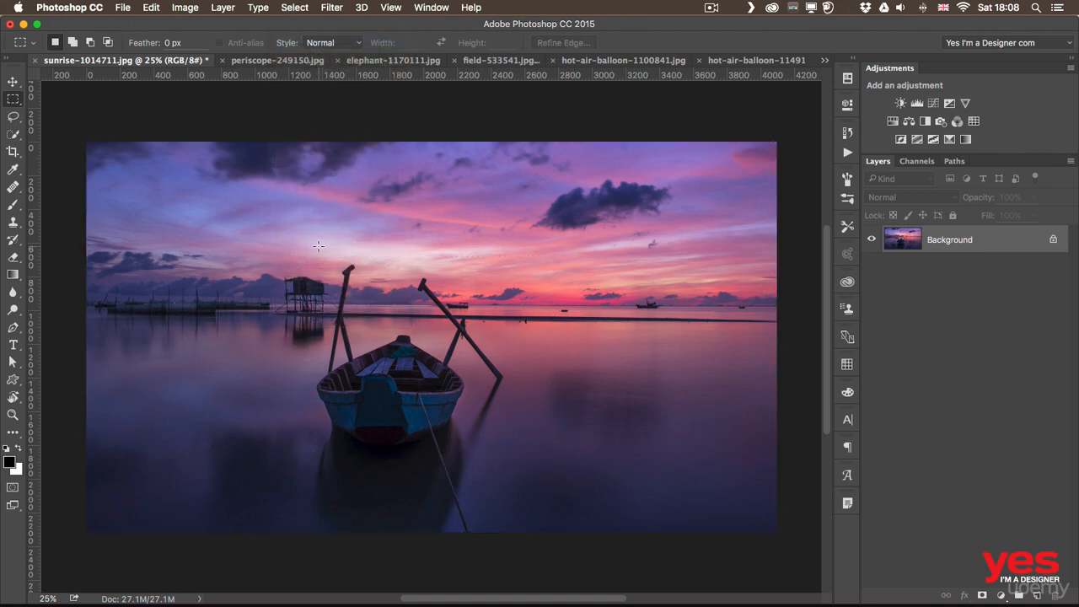
Switch to the Elliptical Marquee tool, draw an elliptical selection around the boat and nudge it slightly downward.
left_click(12, 100)
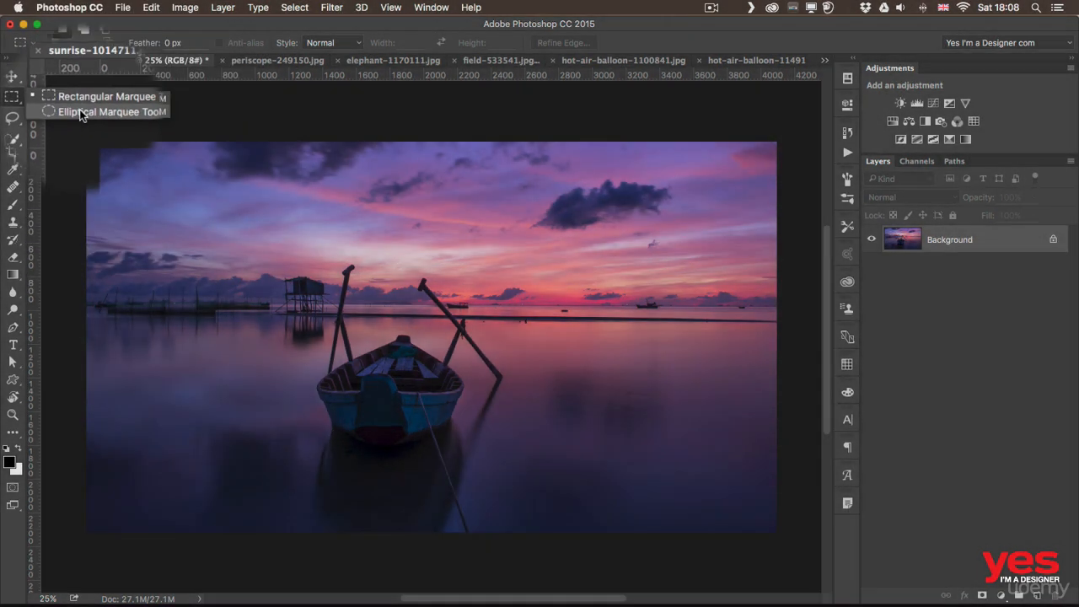
left_click(84, 111)
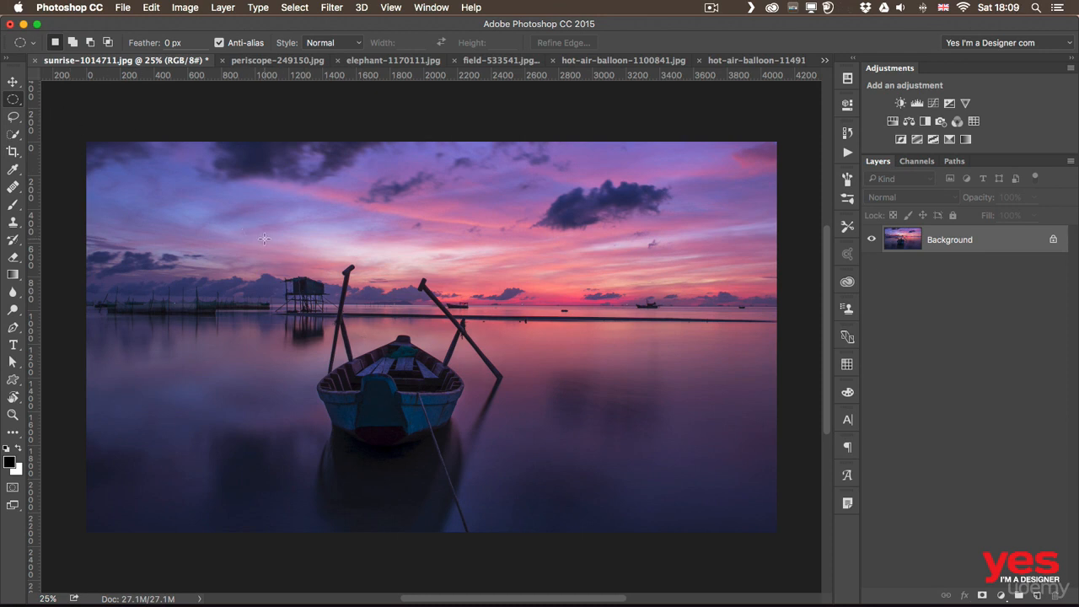
left_click_drag(264, 239, 527, 462)
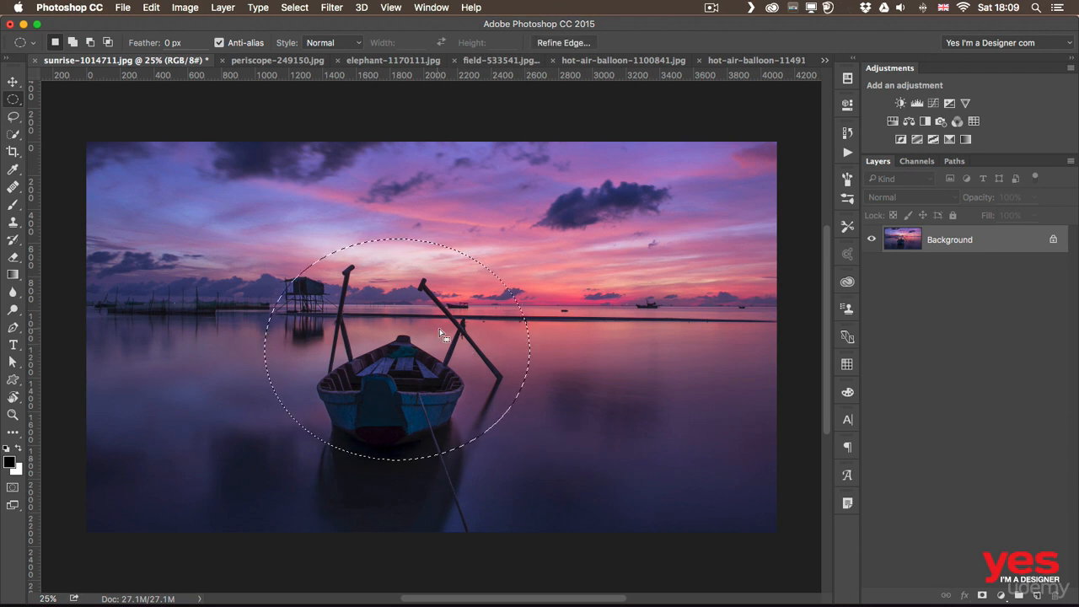
mouse_move(440, 334)
left_mouse_down()
mouse_move(613, 334)
mouse_move(485, 318)
mouse_move(408, 337)
mouse_move(453, 335)
mouse_move(436, 331)
left_mouse_up()
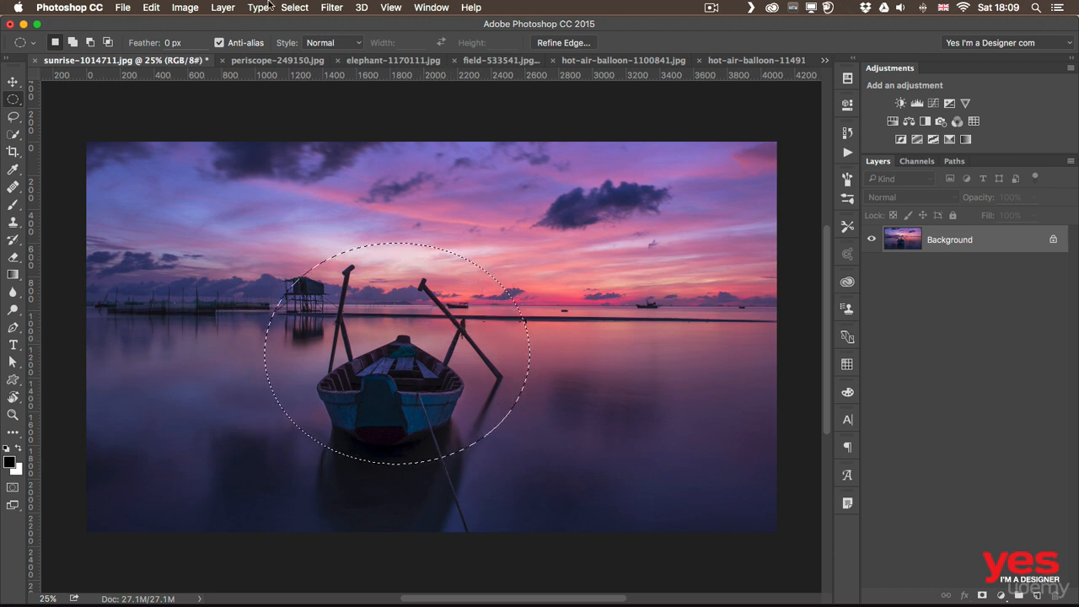
Use Transform Selection to squash the ellipse to 75.48% height from above and shift it slightly up and left around the boat.
left_click(295, 8)
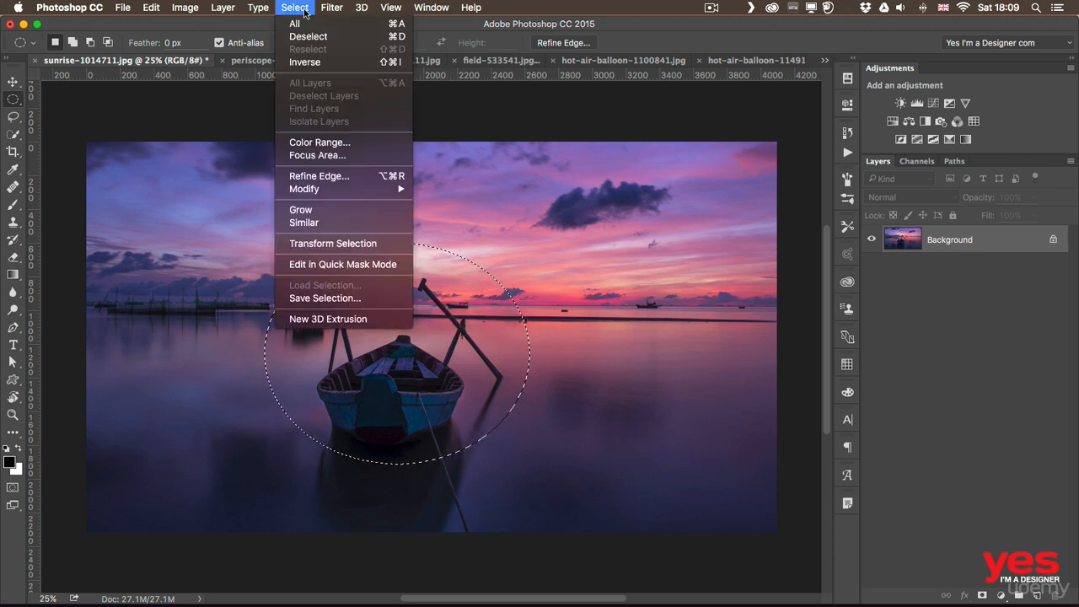
left_click(329, 244)
left_click_drag(397, 243, 397, 298)
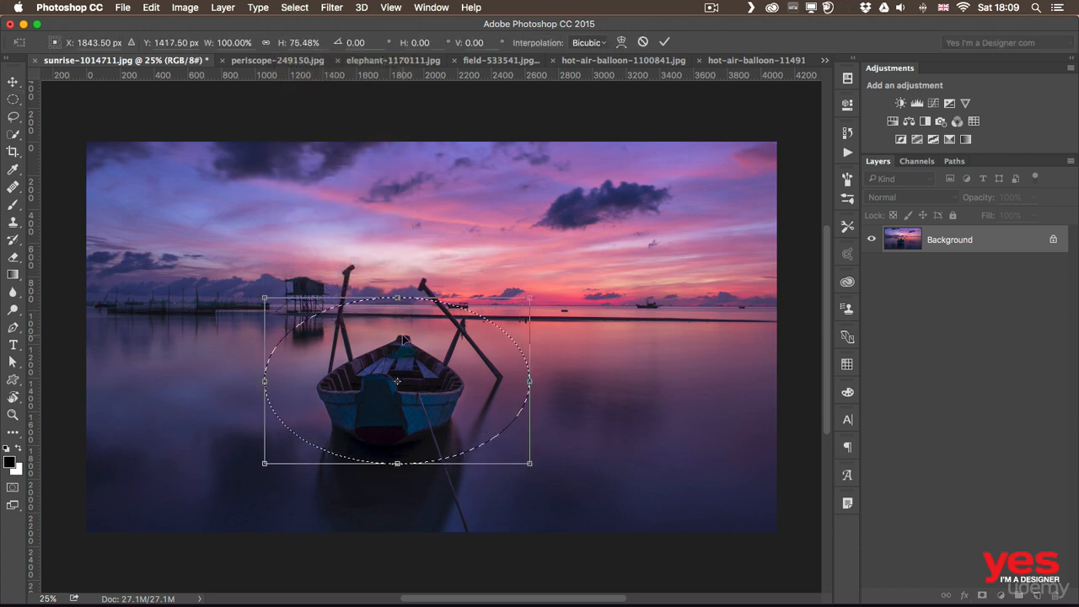
mouse_move(402, 340)
left_mouse_down()
mouse_move(403, 286)
mouse_move(408, 337)
left_mouse_up()
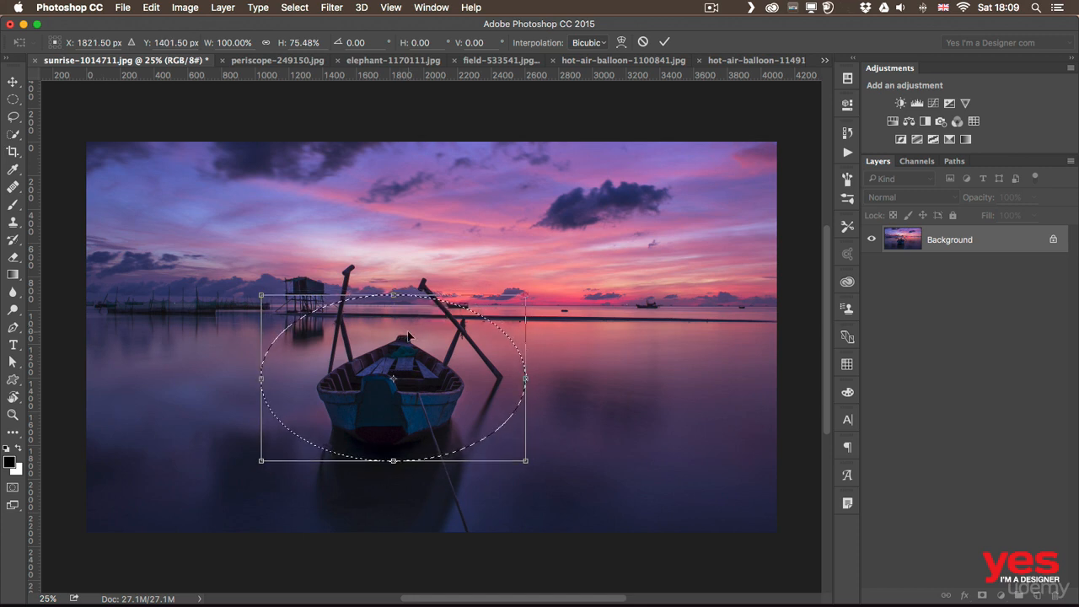
key("Return")
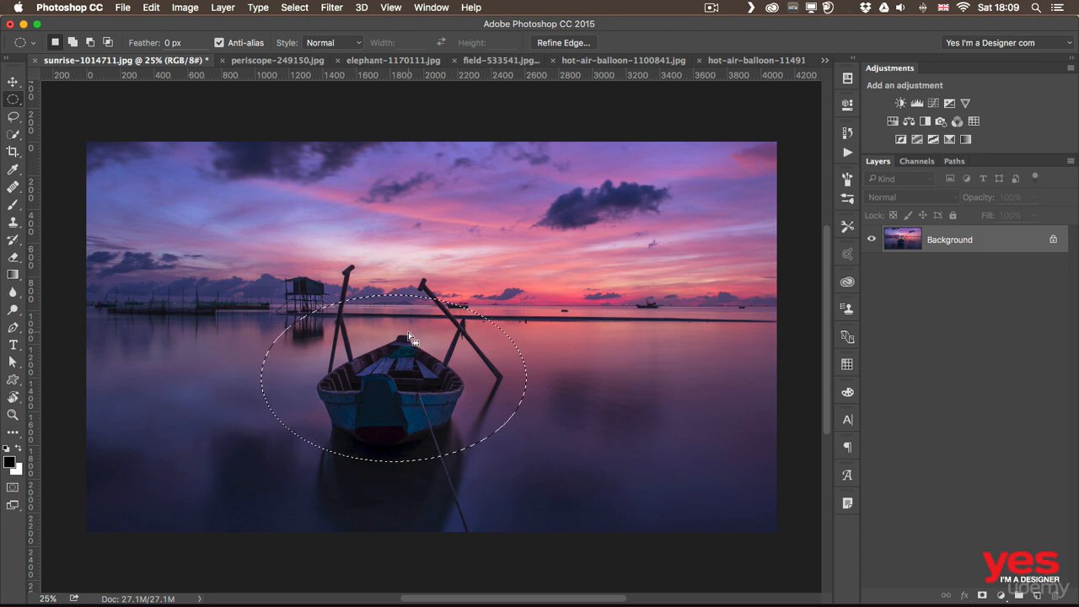
mouse_move(409, 335)
left_mouse_down()
mouse_move(529, 338)
mouse_move(494, 264)
mouse_move(412, 317)
mouse_move(420, 305)
mouse_move(400, 339)
left_mouse_up()
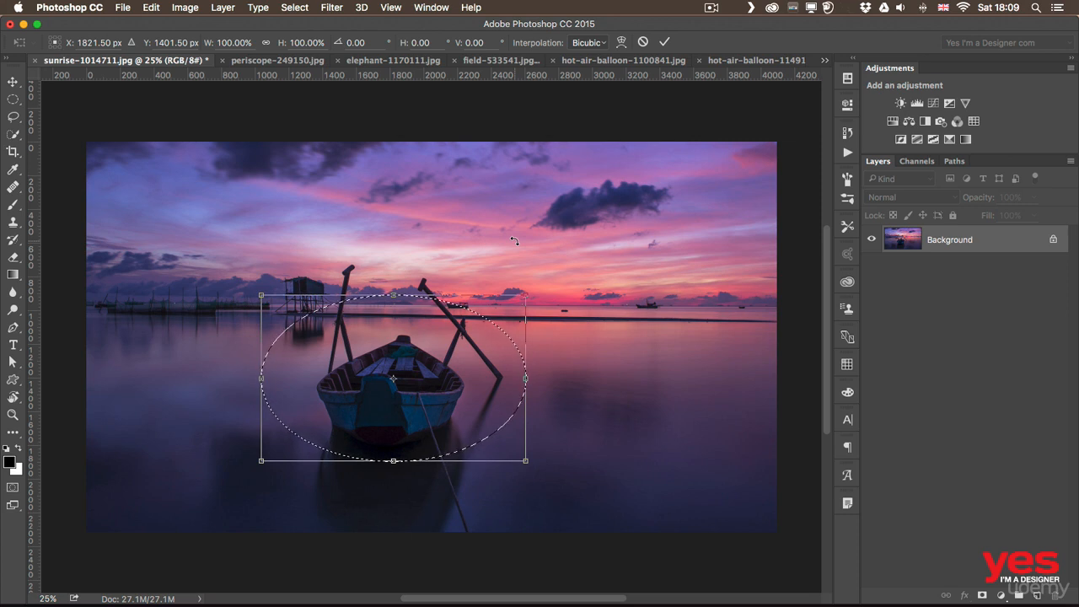
left_click(664, 44)
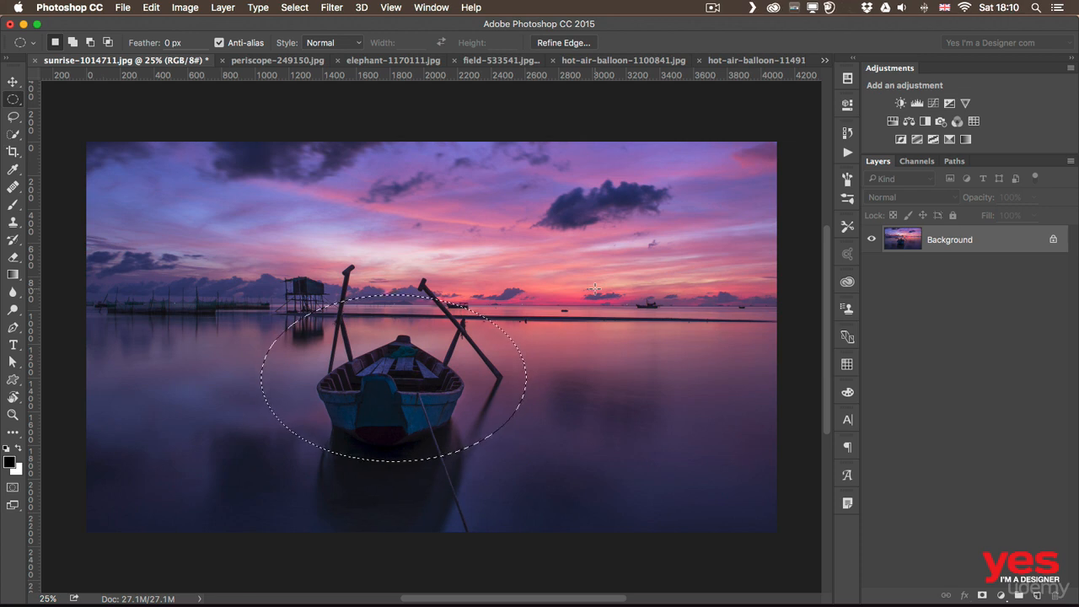
Draw a new elliptical selection about 1605 by 841 px, repositioning it around the boat while drawing.
left_click_drag(492, 226, 645, 380)
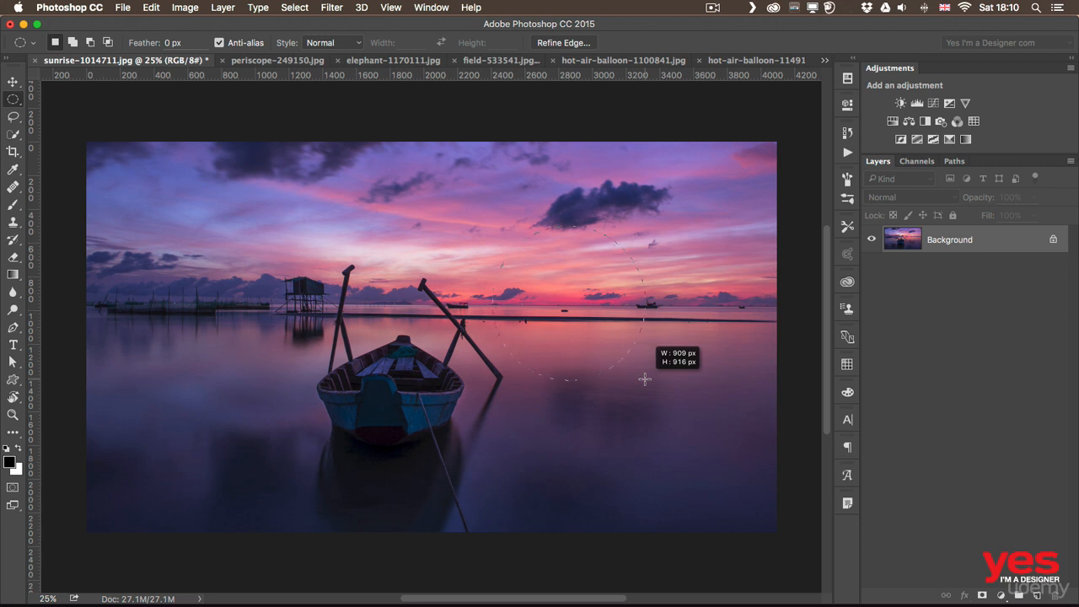
mouse_move(644, 380)
left_mouse_down()
mouse_move(594, 407)
mouse_move(639, 425)
mouse_move(657, 394)
left_mouse_up()
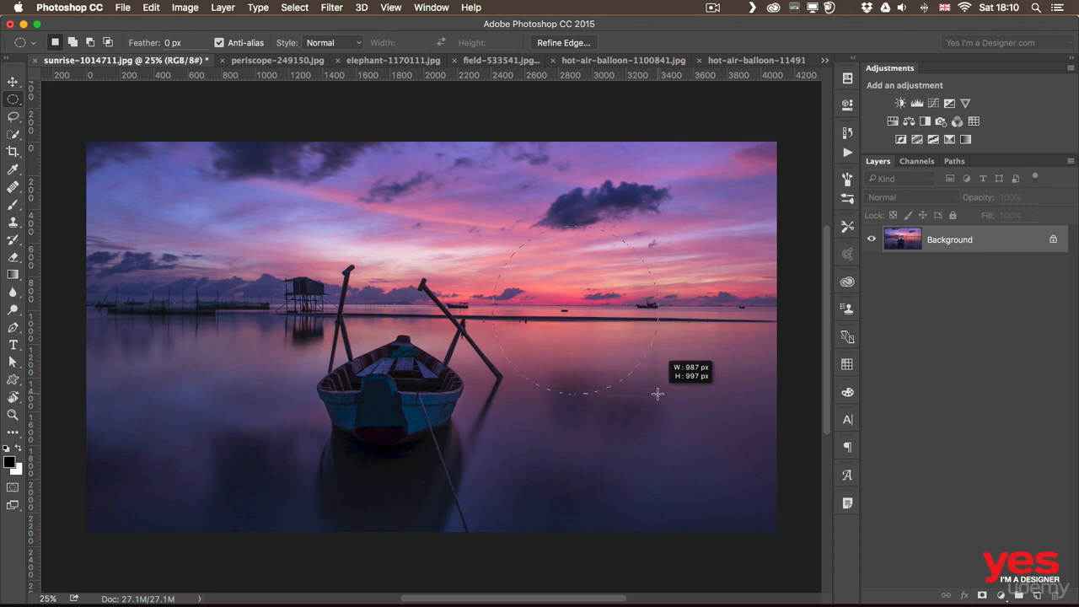
mouse_move(657, 394)
left_mouse_down()
mouse_move(645, 443)
mouse_move(604, 455)
mouse_move(576, 447)
mouse_move(696, 305)
mouse_move(676, 414)
mouse_move(687, 328)
mouse_move(697, 410)
mouse_move(433, 408)
mouse_move(433, 438)
mouse_move(468, 501)
mouse_move(504, 453)
mouse_move(582, 450)
mouse_move(523, 488)
mouse_move(419, 443)
mouse_move(501, 493)
mouse_move(513, 476)
mouse_move(498, 461)
mouse_move(541, 487)
mouse_move(645, 471)
mouse_move(533, 458)
left_mouse_up()
key("space")
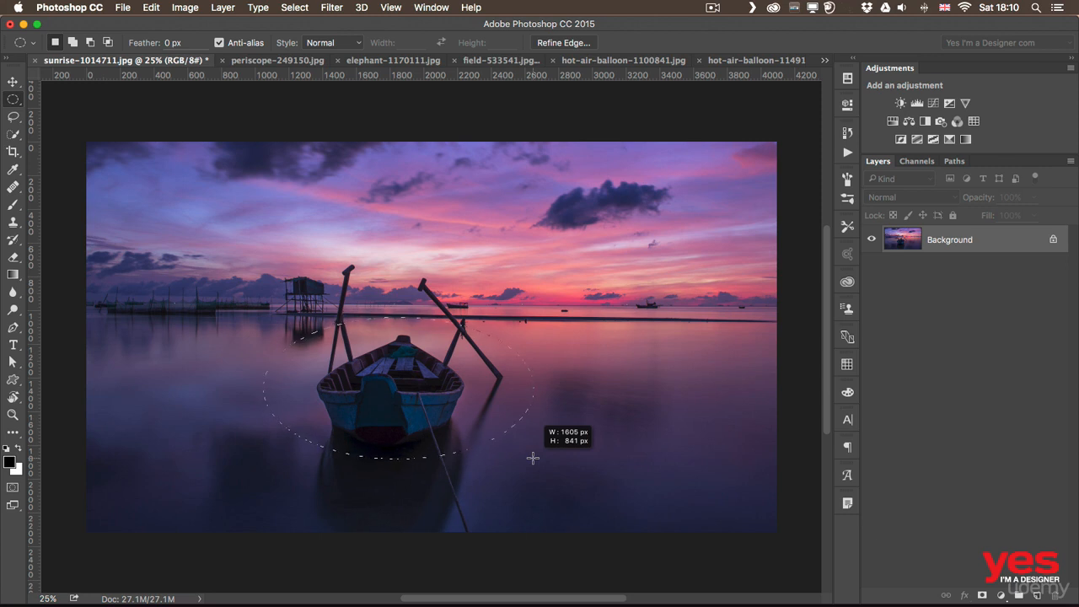
left_click_drag(533, 457, 533, 458)
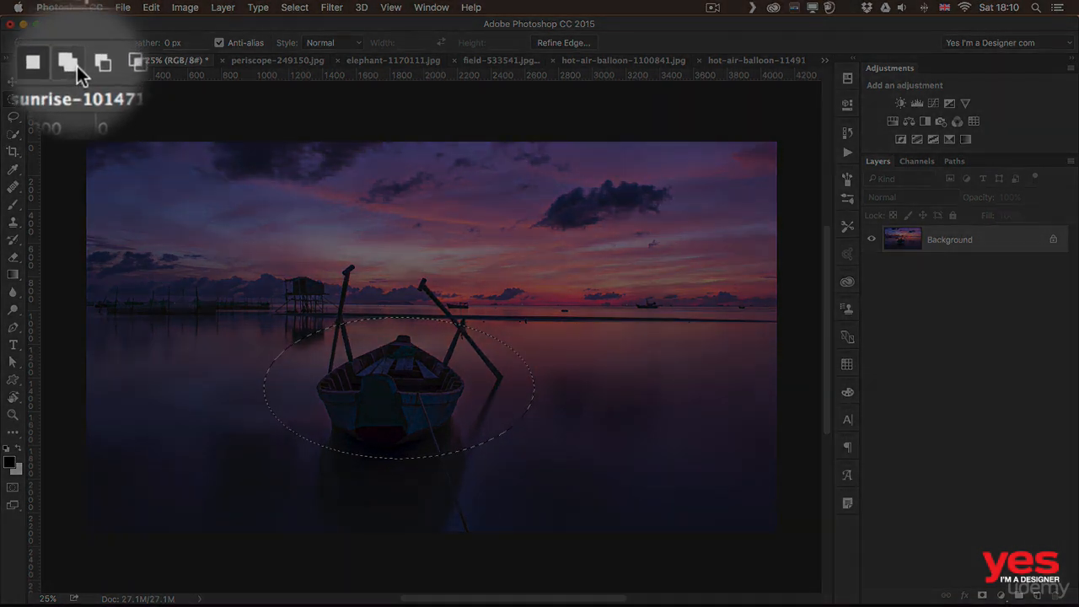
Add a roughly circular selection on each side of the boat's ellipse, and subtract an ellipse from the combined selection's upper middle.
left_click(77, 66)
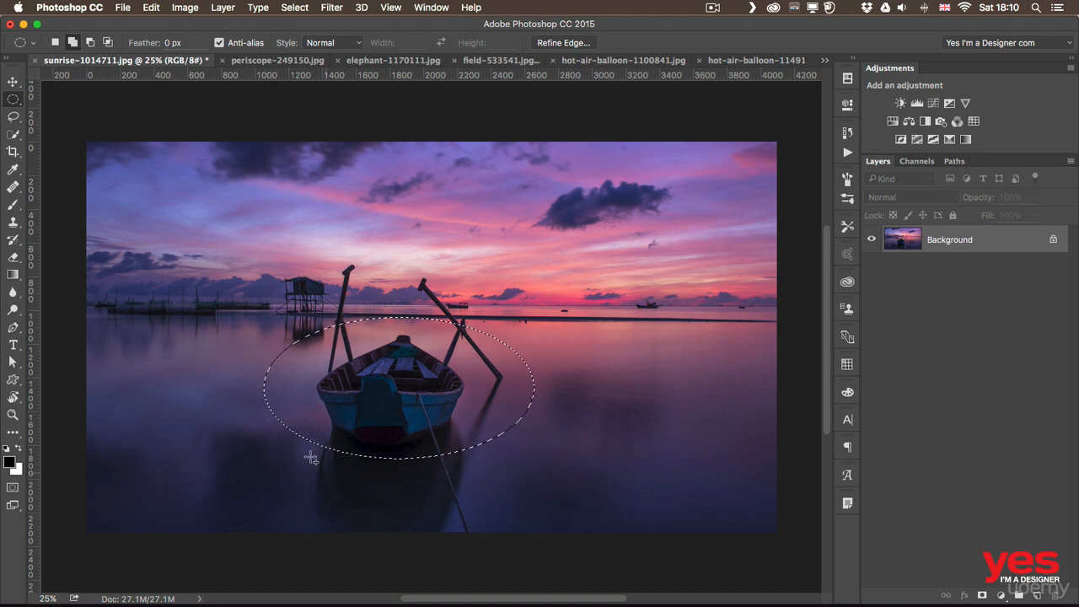
left_click_drag(201, 326, 319, 440)
left_click_drag(505, 339, 618, 440)
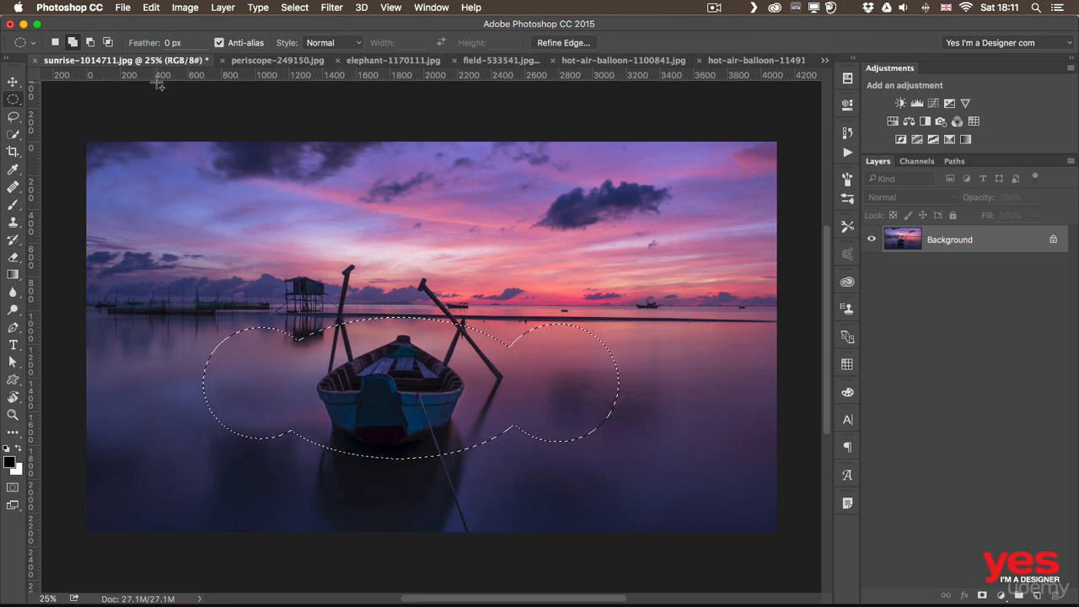
left_click(91, 42)
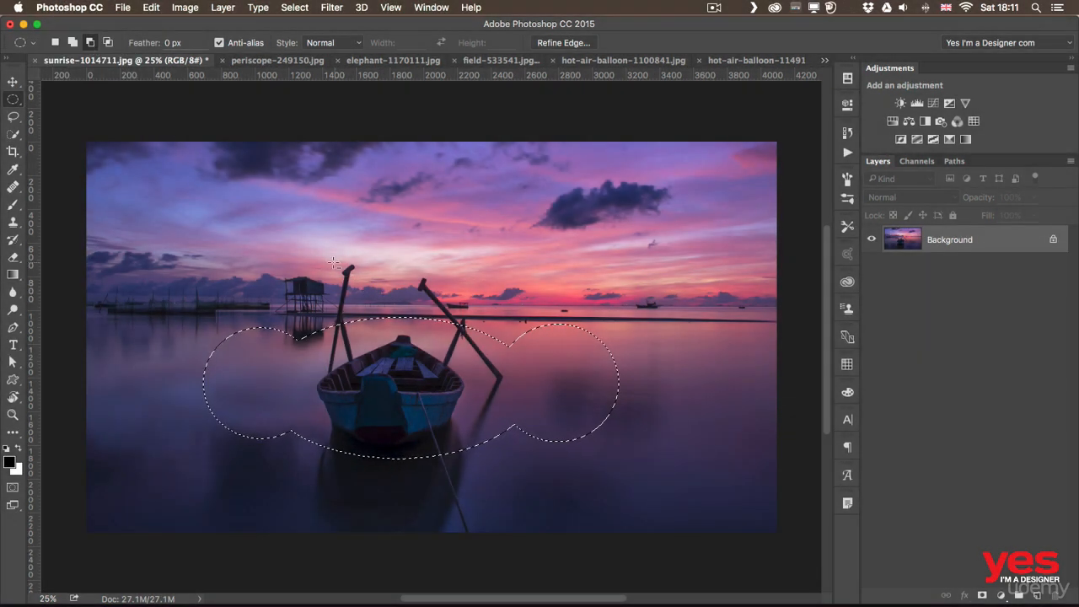
left_click_drag(327, 254, 360, 335)
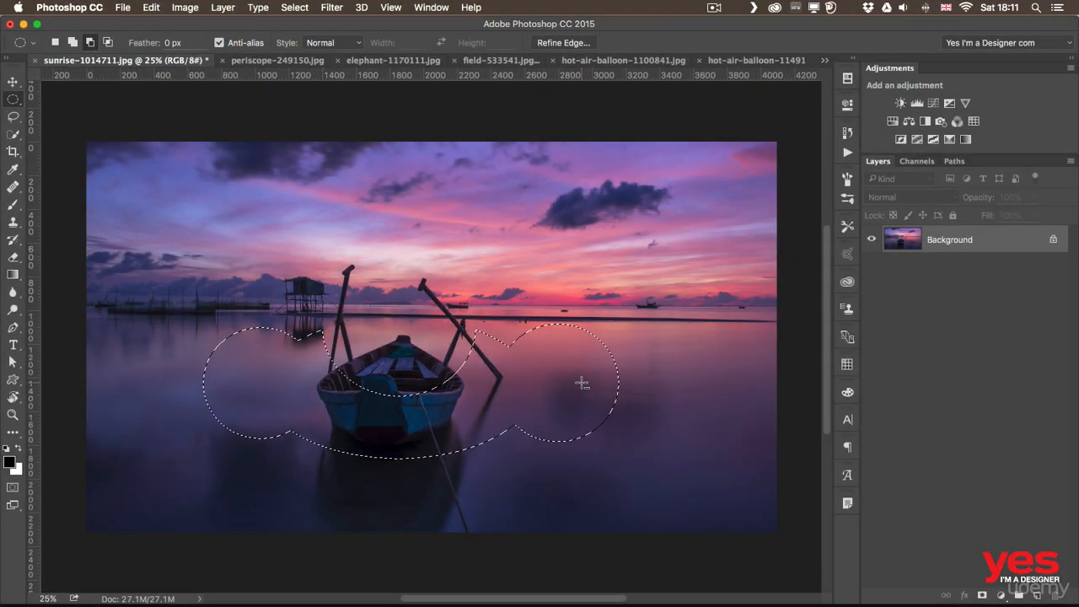
Intersect the selection with an ellipse over its left and middle part, and intersect the remainder with another ellipse over the boat's right side.
left_click(108, 41)
left_click_drag(246, 292, 432, 492)
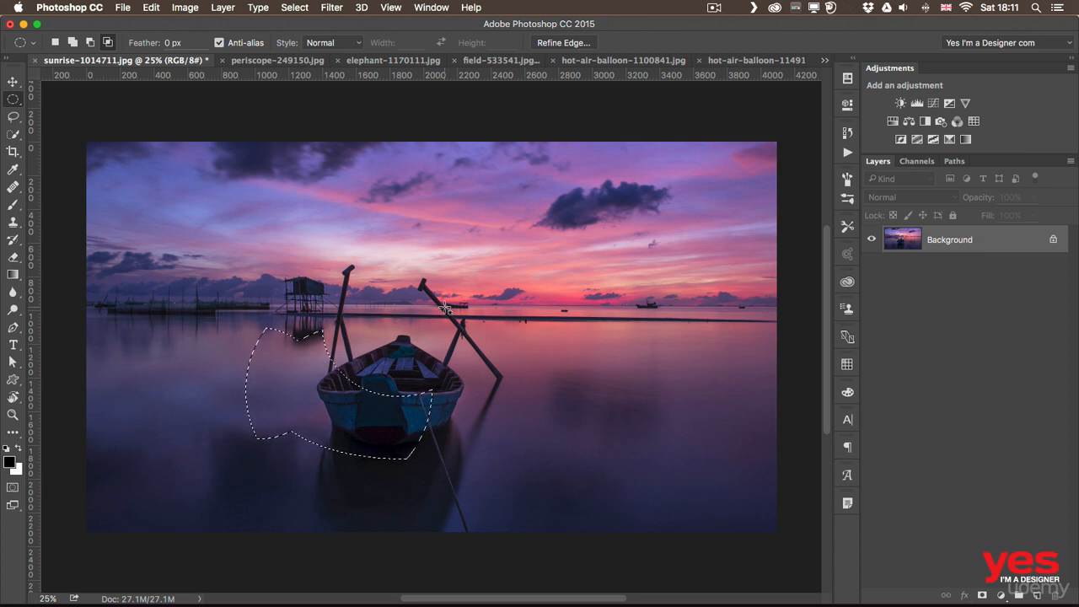
left_click_drag(417, 253, 593, 444)
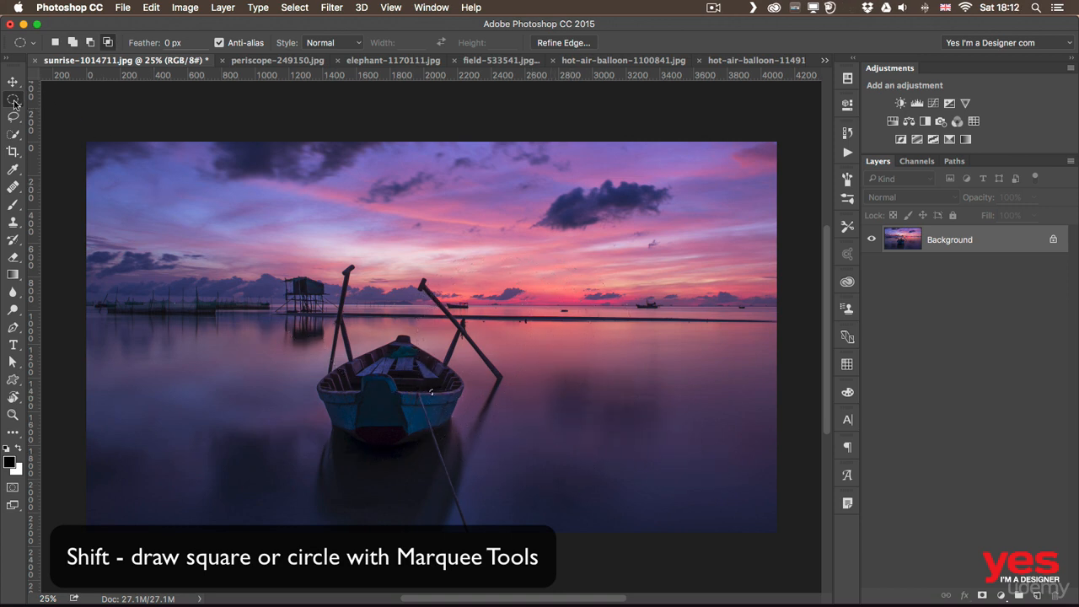
Switch to the Rectangular Marquee tool and draw a new square selection around the boat and its oars.
left_click_drag(15, 102, 94, 105)
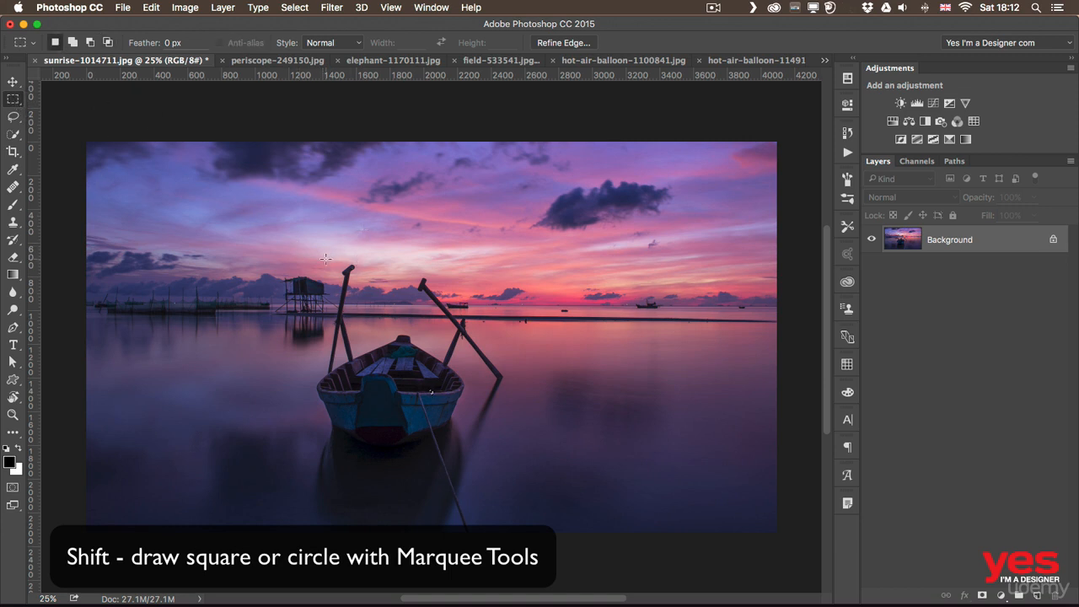
left_click_drag(328, 261, 521, 453)
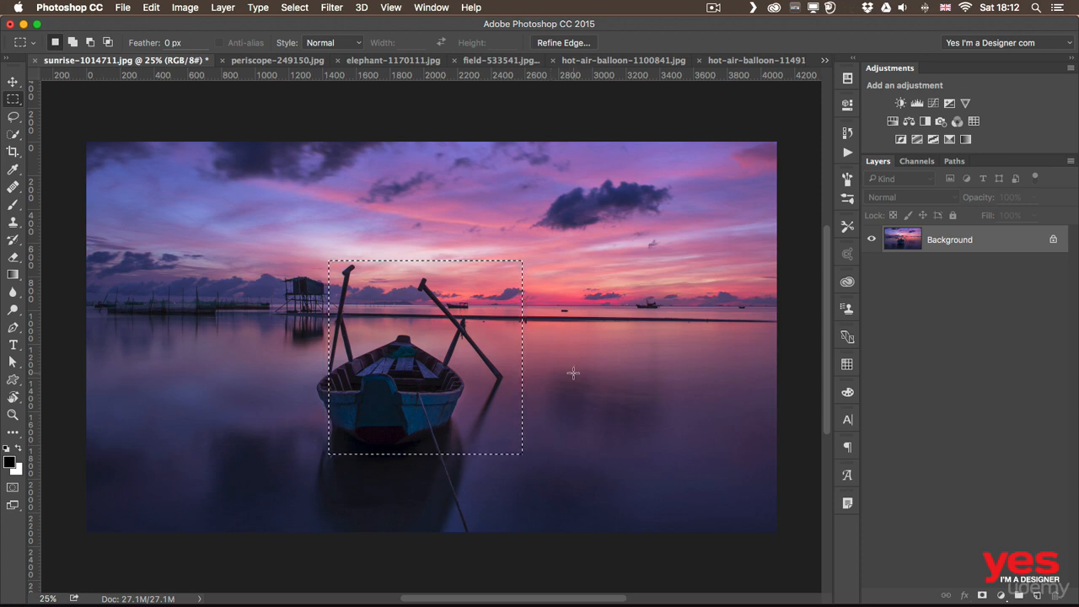
Add a square of about 1141 px to the selection, overlapping the boat's square and extending up and right into the sky.
key("shift")
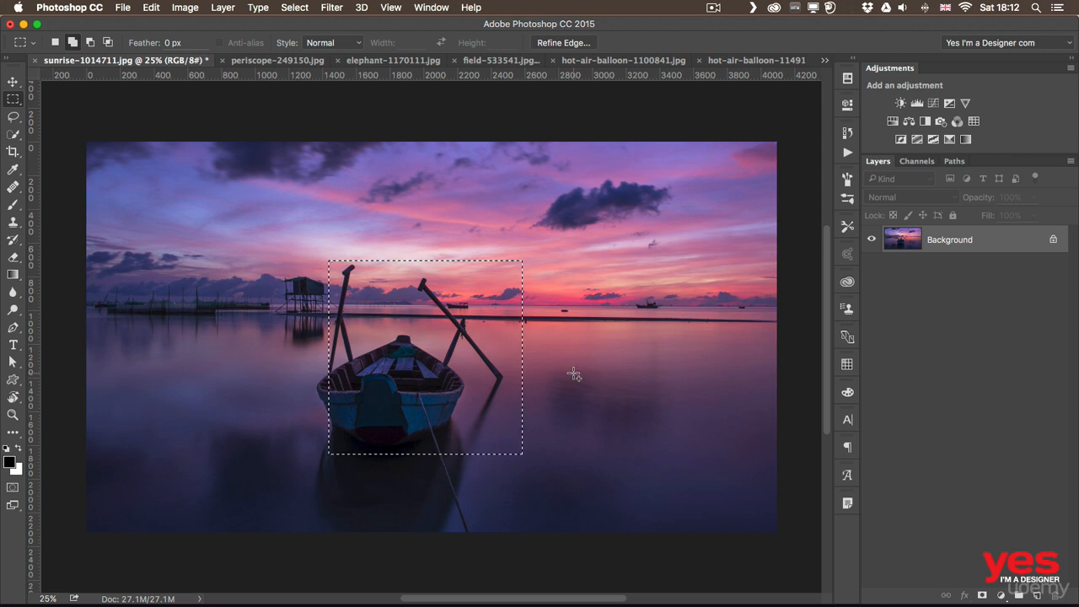
key("alt")
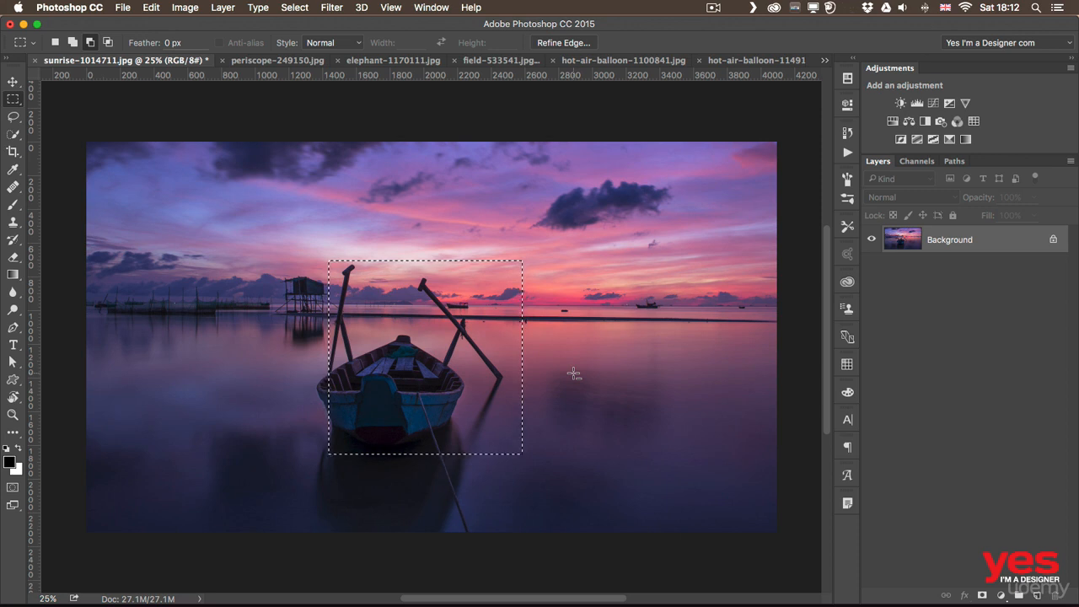
key("shift")
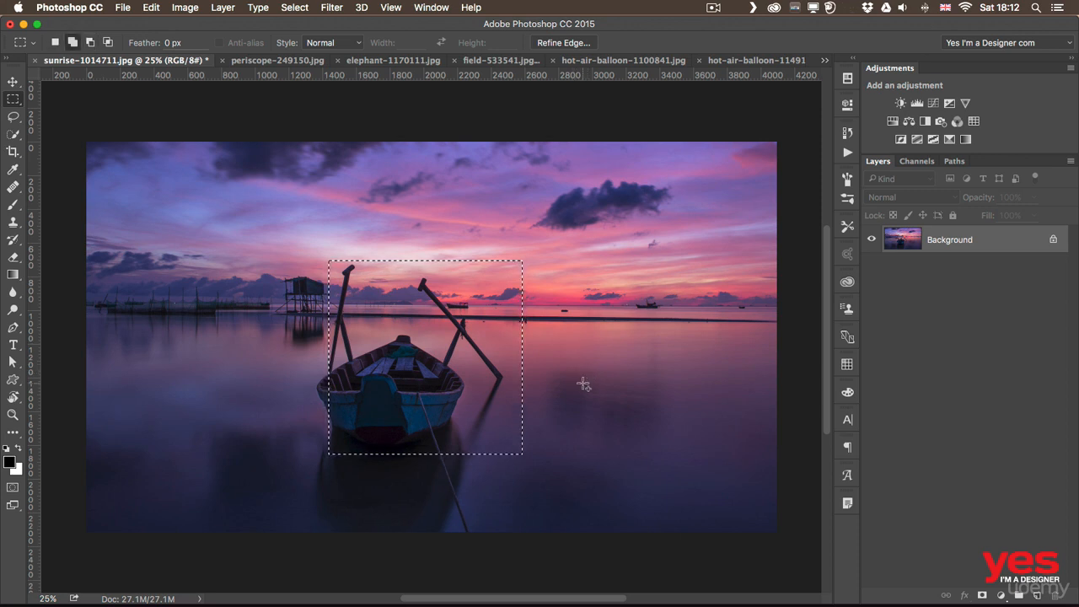
left_click_drag(468, 291, 398, 208)
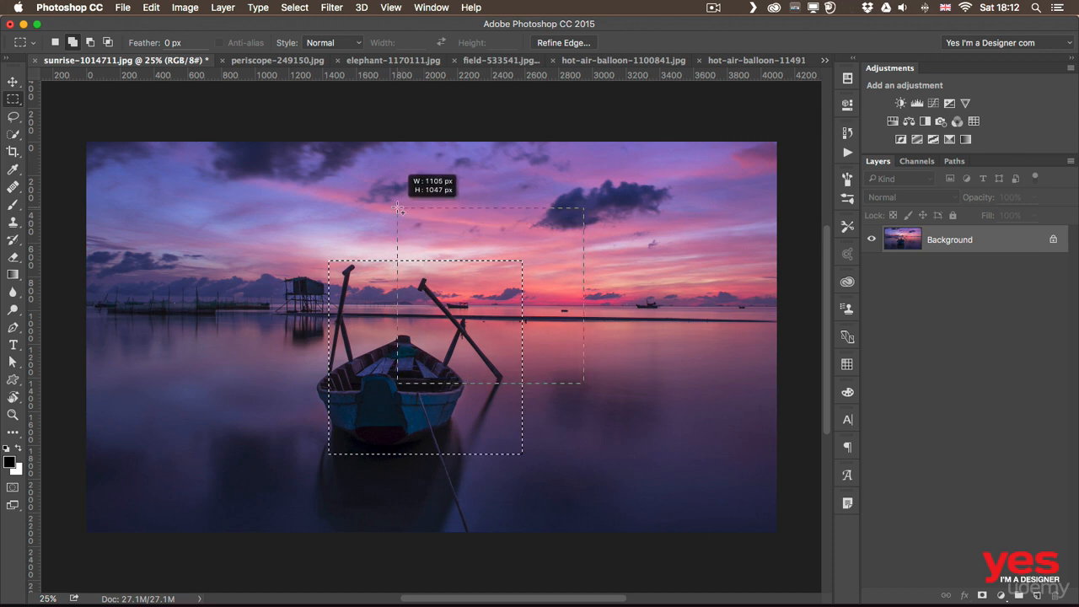
left_click_drag(397, 208, 396, 202)
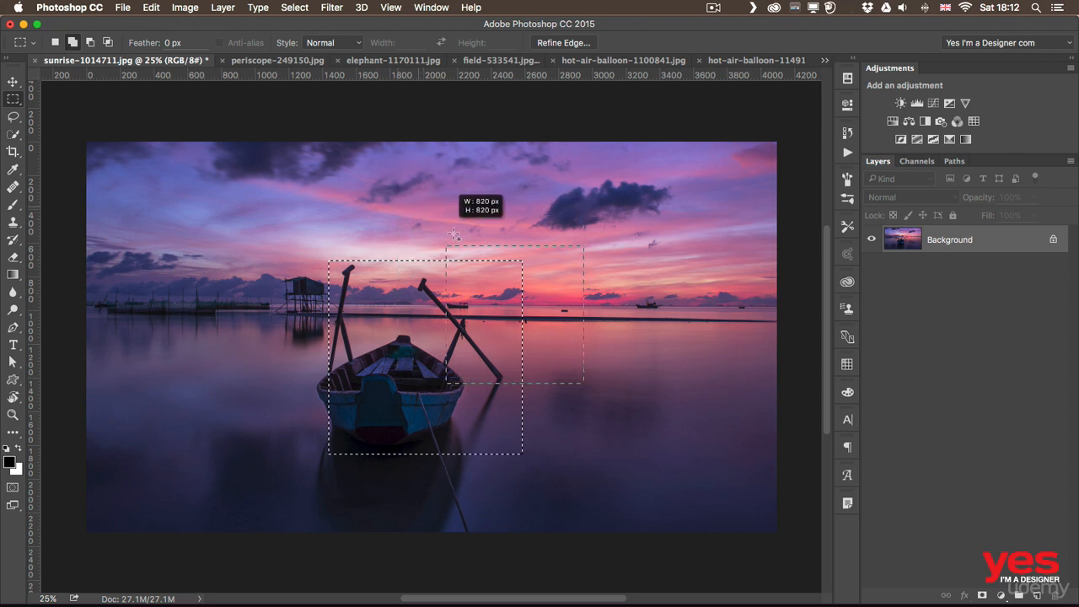
left_click_drag(453, 236, 380, 193)
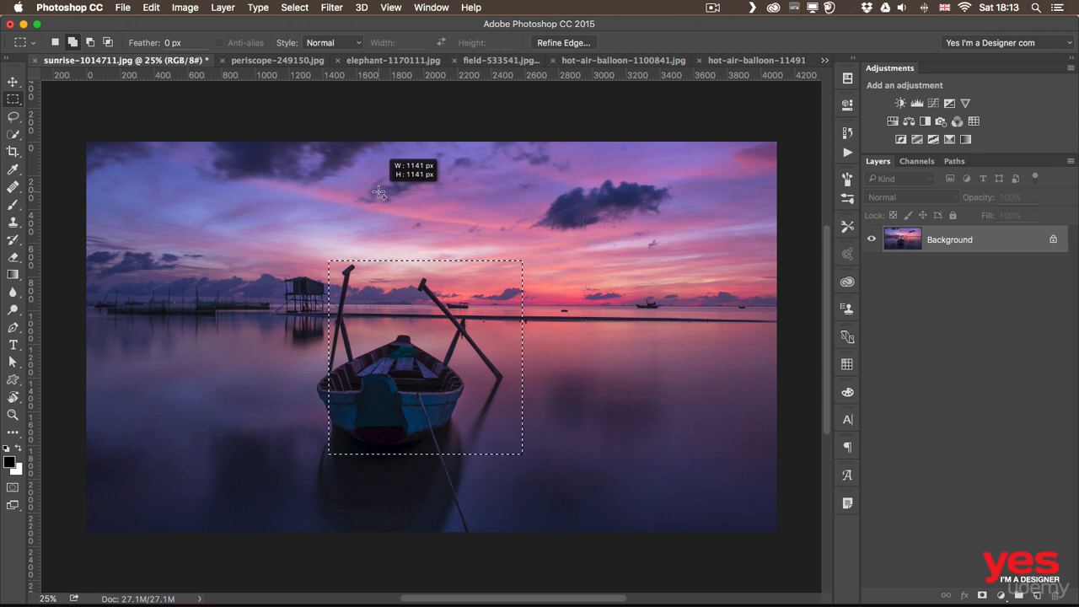
left_click_drag(380, 193, 380, 193)
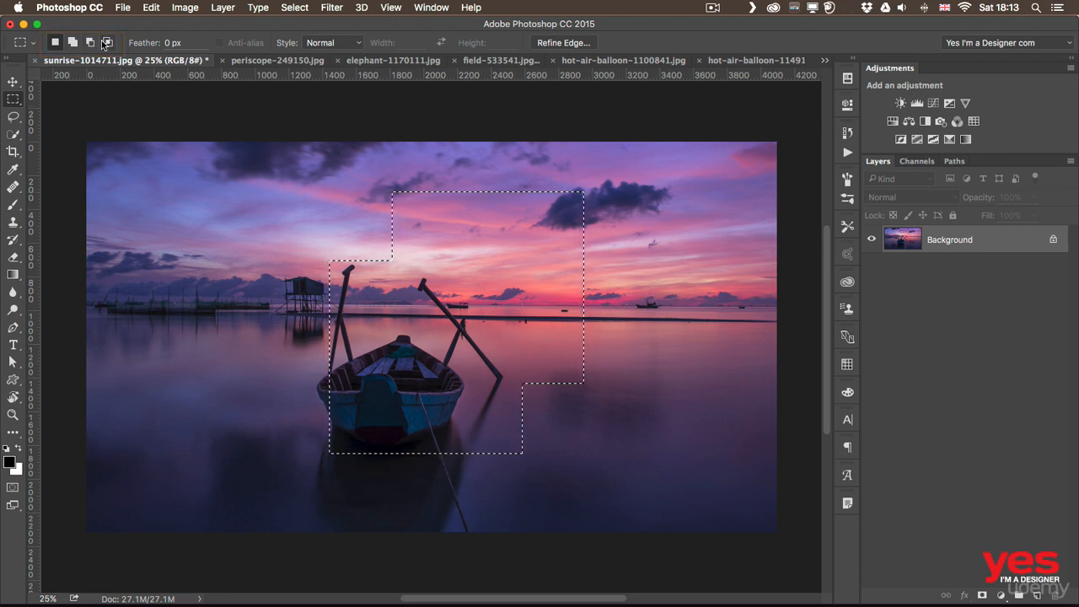
Switch to the periscope-249150.jpg image at 25% zoom and choose the Elliptical Marquee tool.
left_click(281, 61)
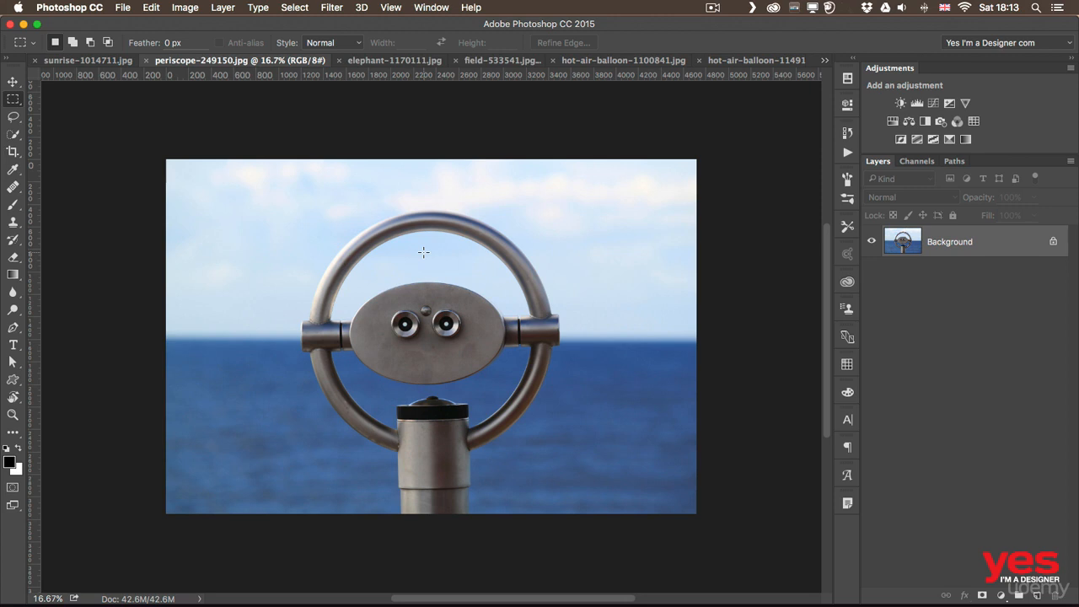
key("super+equal")
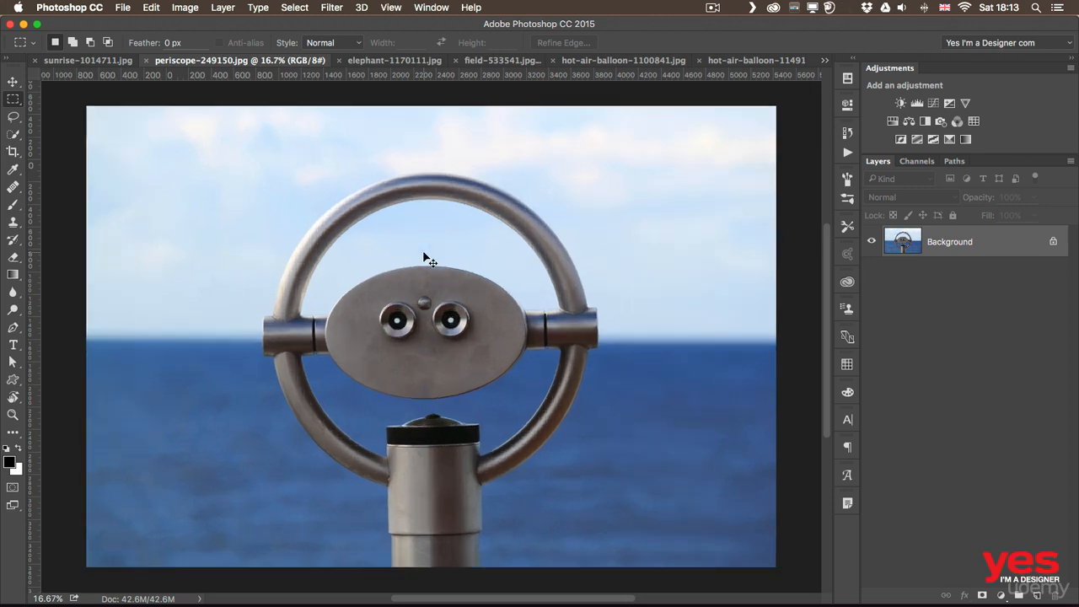
scroll(423, 252, "down", 5)
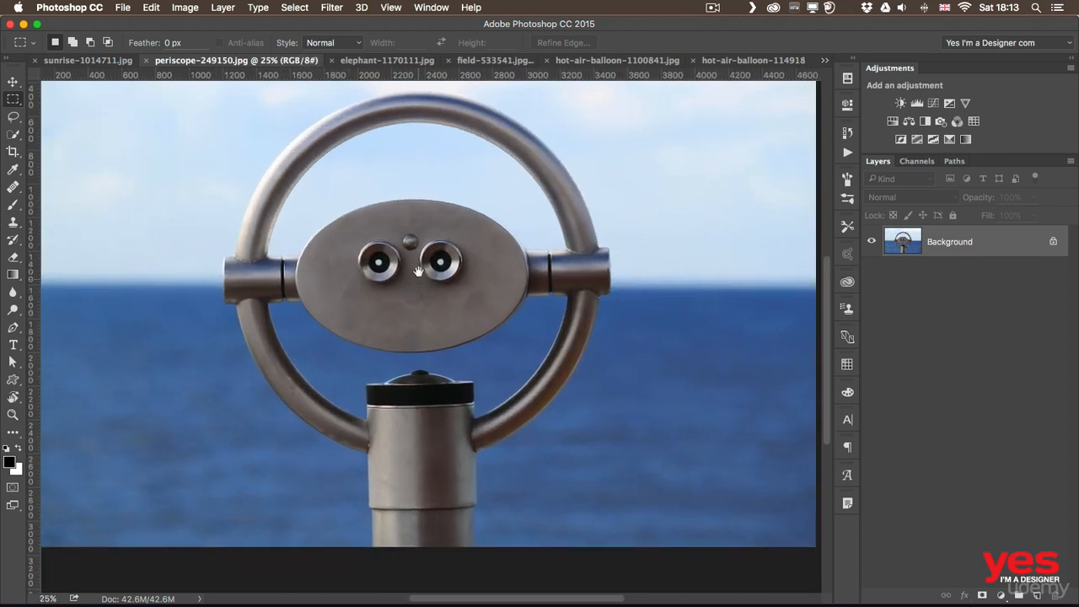
scroll(419, 262, "up", 5)
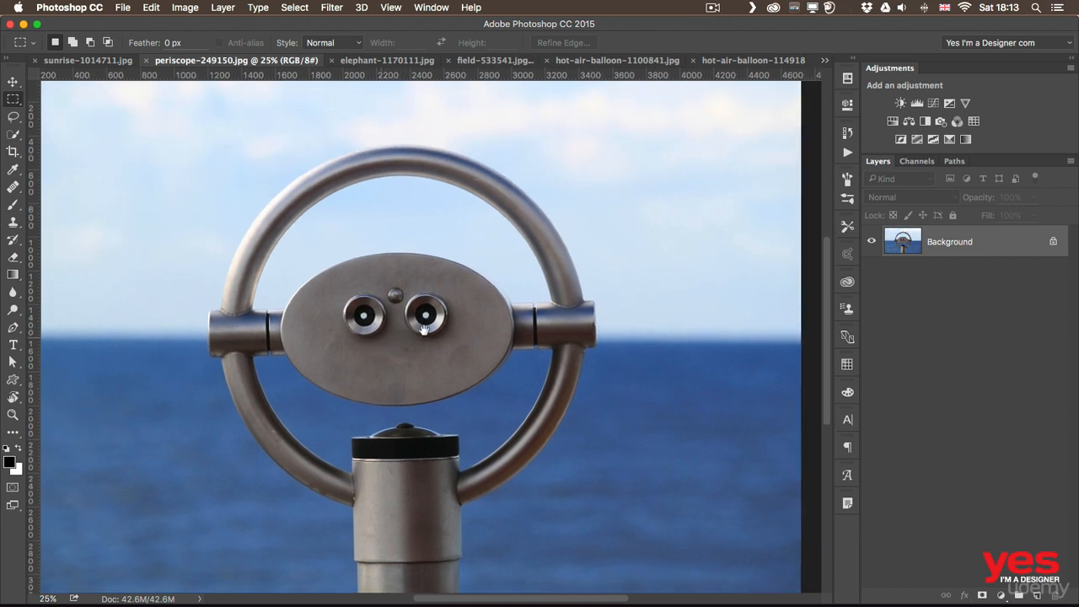
left_click(13, 100)
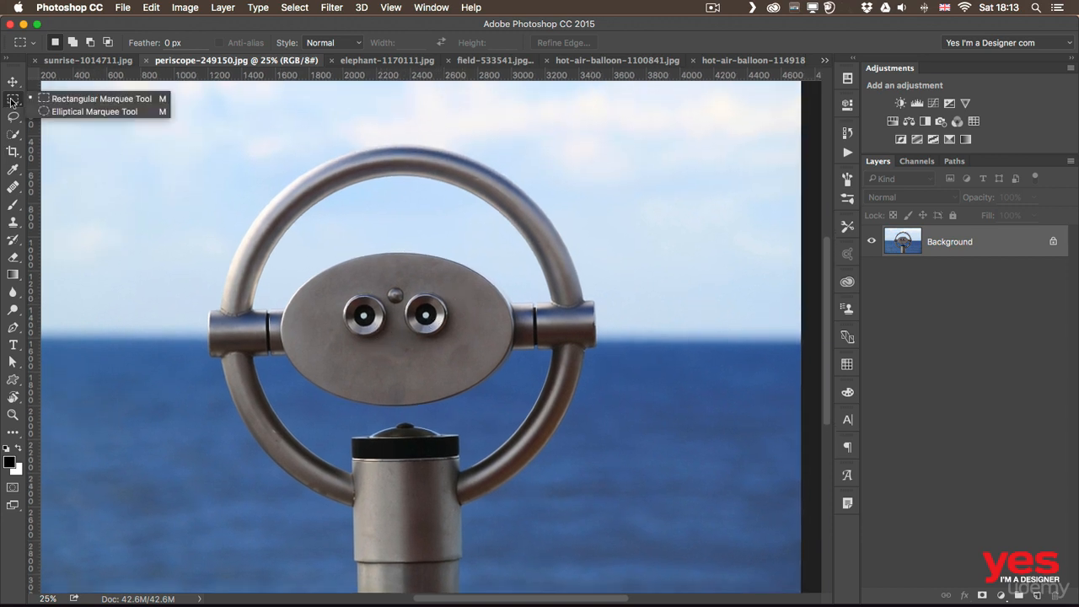
left_click(81, 113)
Discard a trial ellipse, set the tool to New Selection and draw an ellipse around the viewer's oval faceplate.
left_click_drag(283, 258, 501, 392)
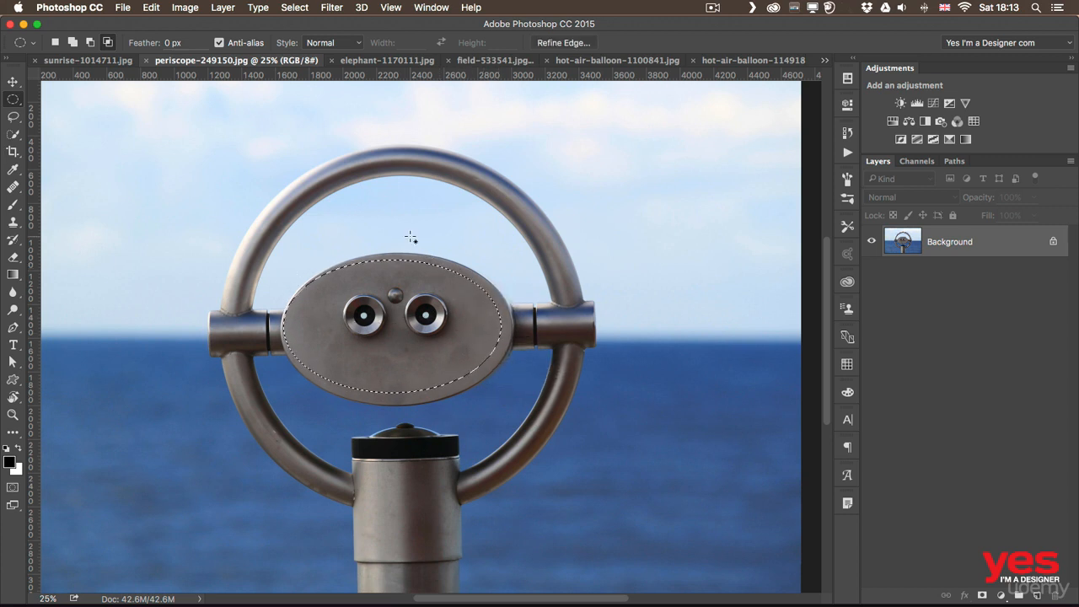
left_click(410, 238)
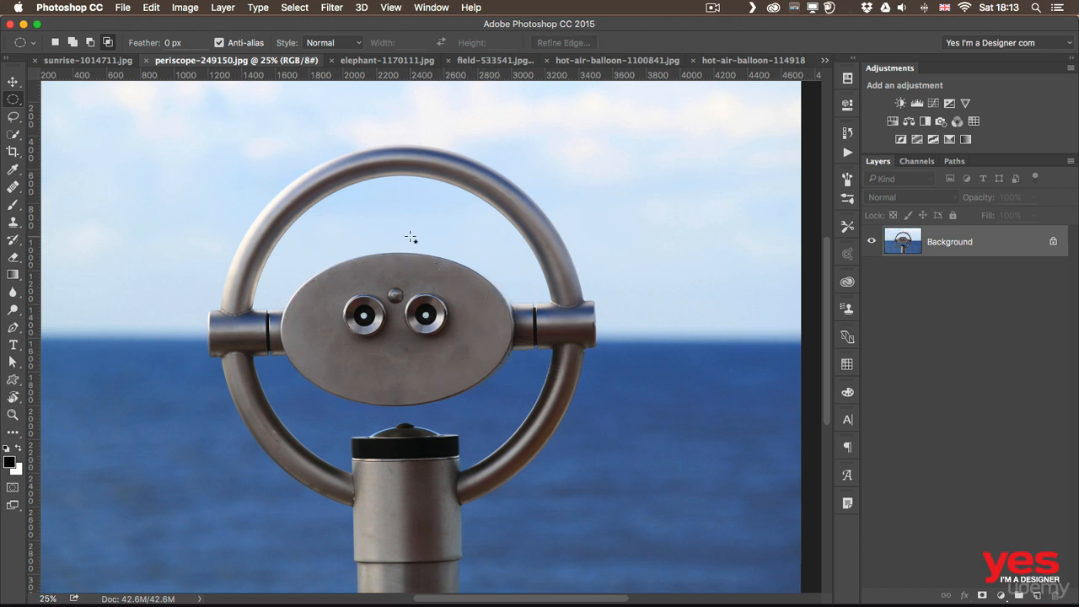
left_click(55, 43)
mouse_move(392, 328)
left_mouse_down()
mouse_move(461, 269)
mouse_move(507, 252)
left_mouse_up()
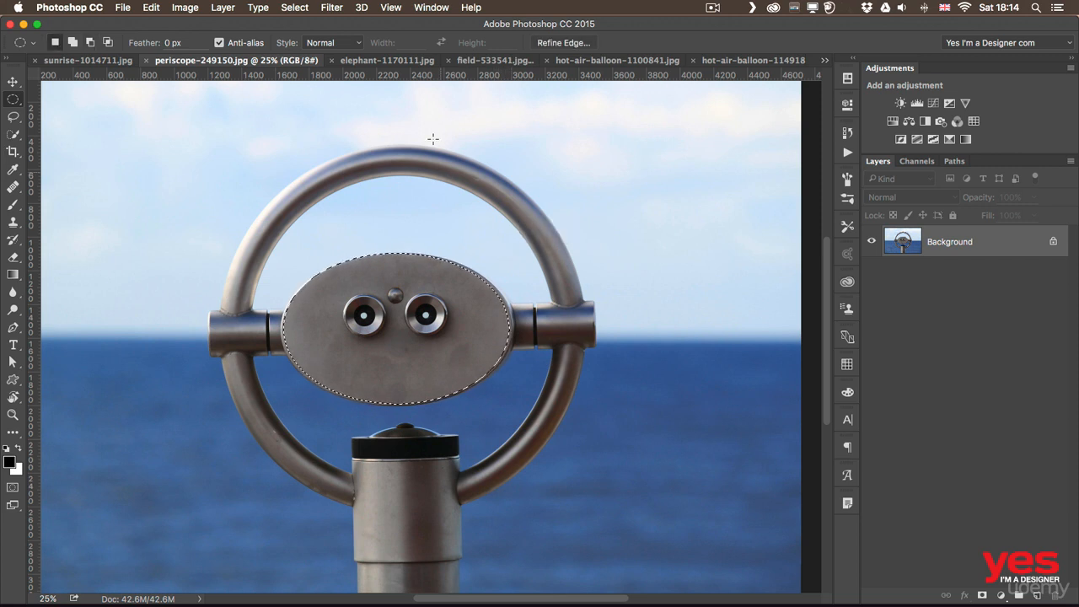
Use Transform Selection to scale the ellipse to 104.40% width and 102.90% height, and distort its lower-right corner slightly inward to fit the faceplate.
left_click(294, 8)
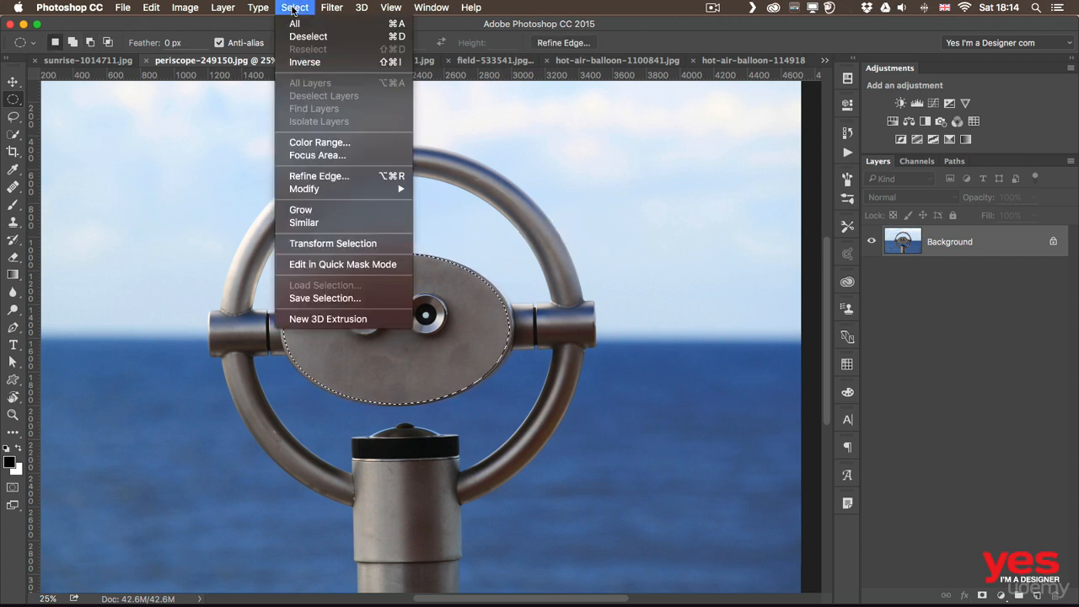
left_click(343, 244)
left_click_drag(398, 404, 398, 409)
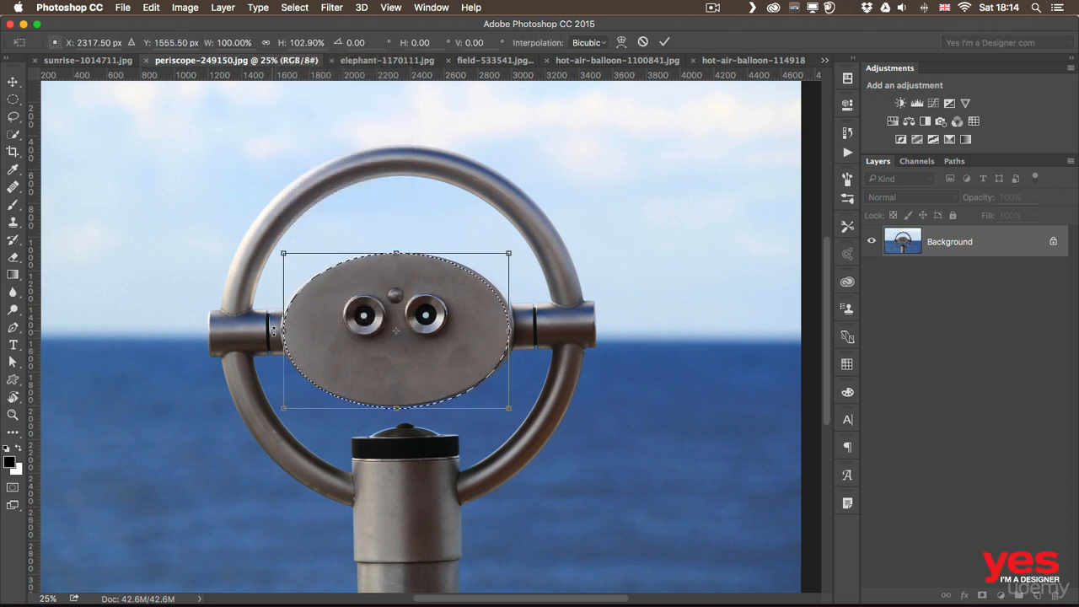
left_click_drag(283, 330, 279, 330)
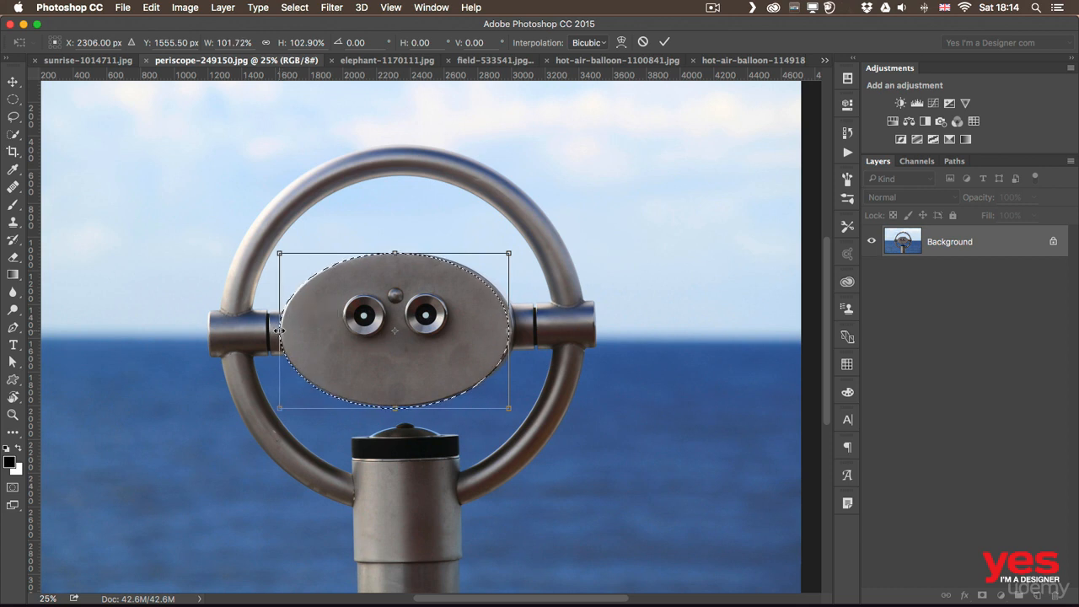
left_click_drag(509, 330, 514, 331)
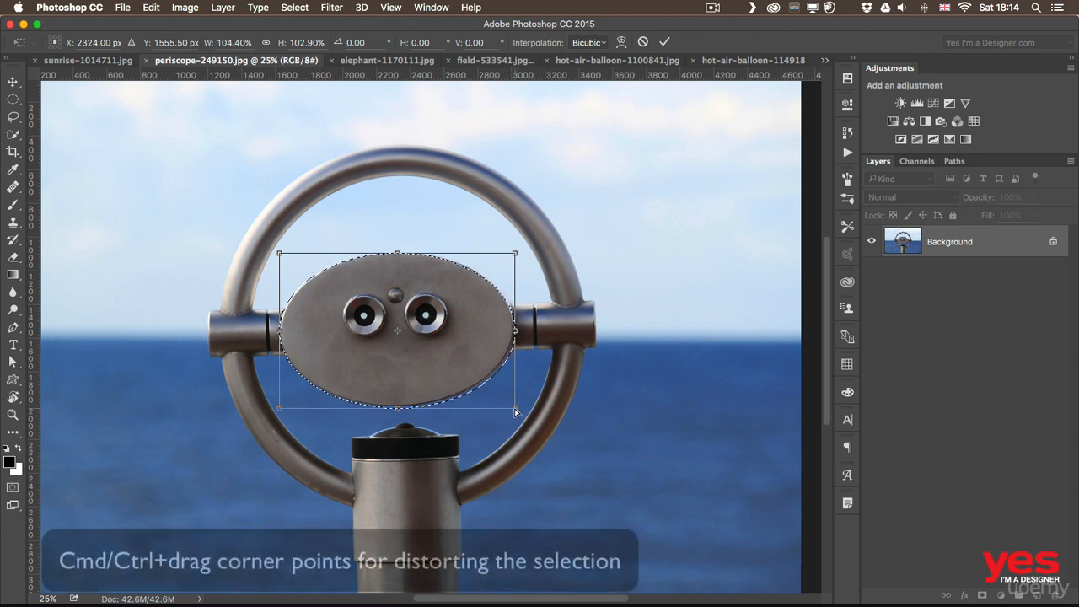
left_click_drag(516, 410, 511, 408)
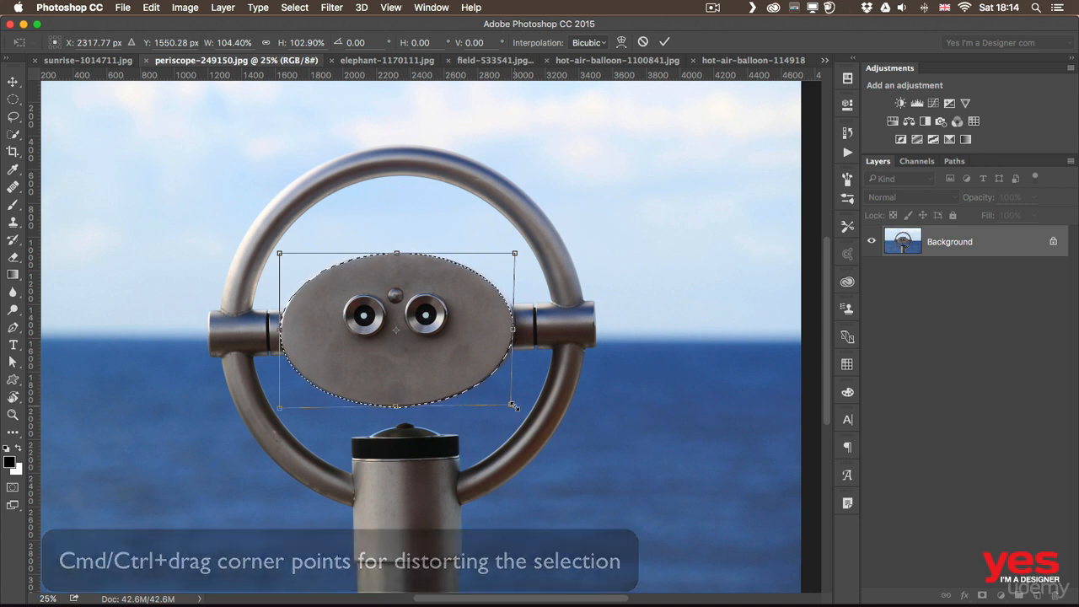
key("Return")
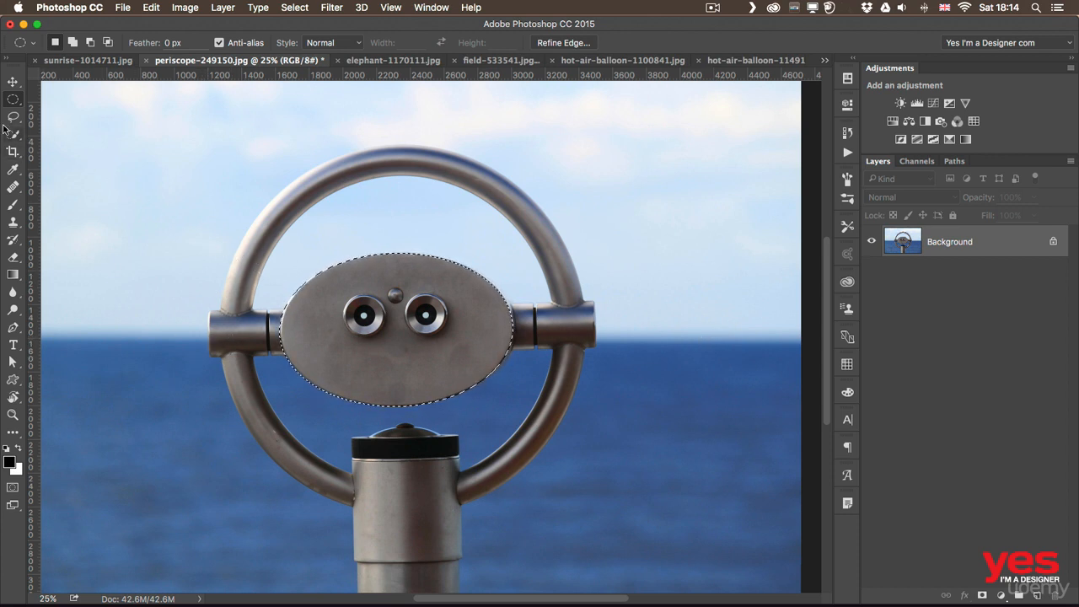
Discard a trial rectangle, then use the Rectangular Marquee to add rectangles over both viewer arms to the selection, the right one about 588 × 267 px.
left_click(16, 97)
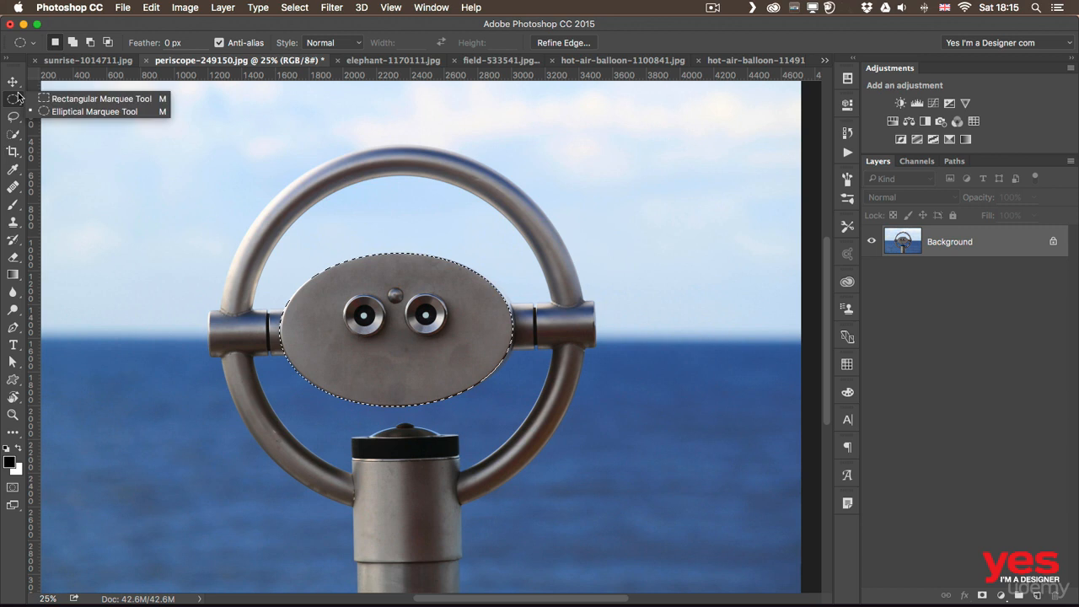
left_click(84, 98)
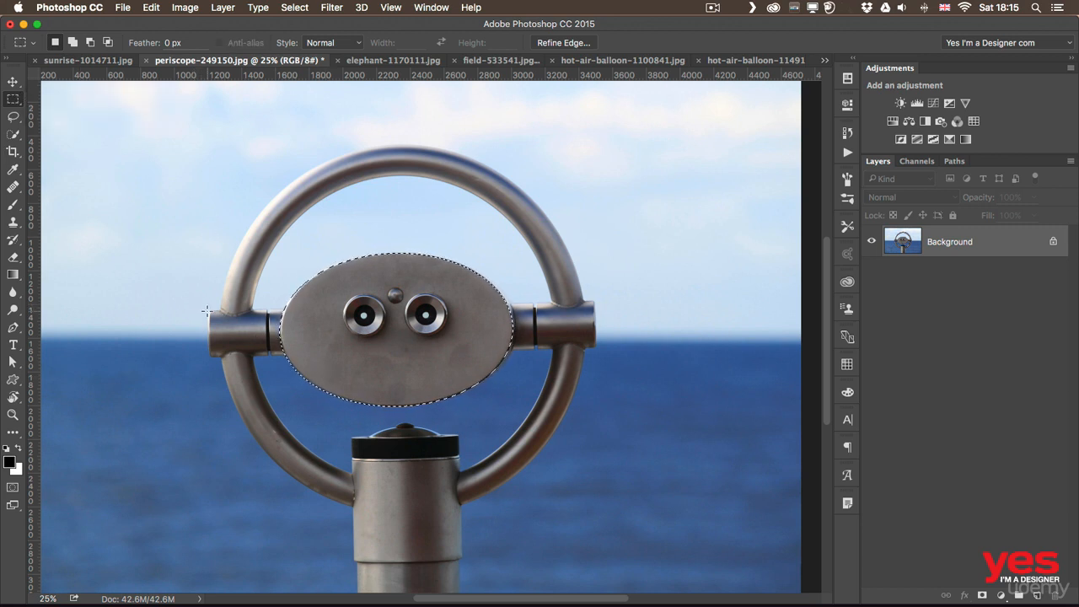
left_click_drag(207, 310, 302, 355)
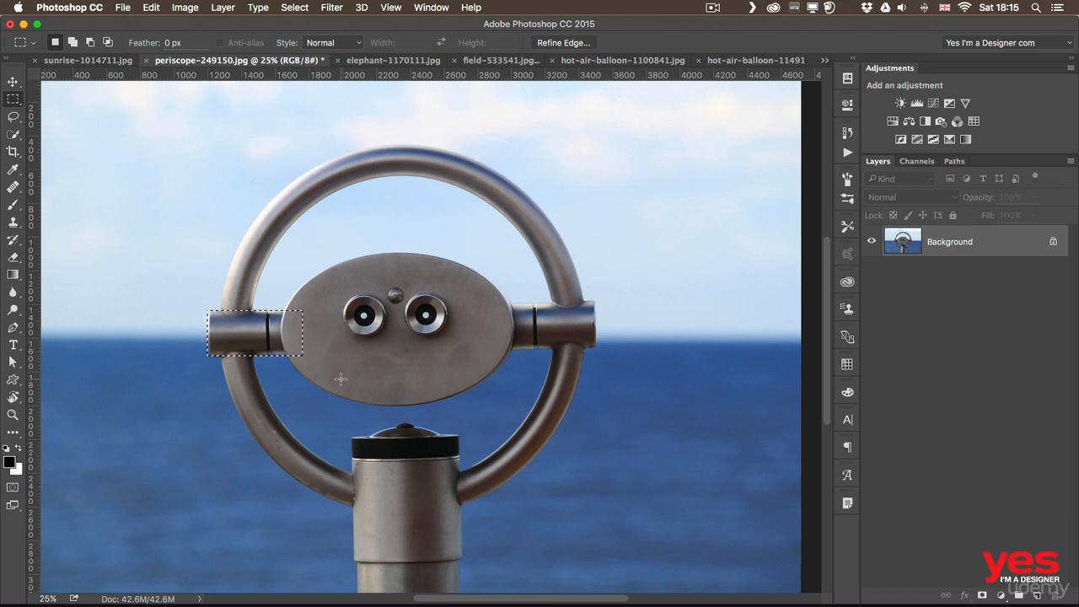
key("super+z")
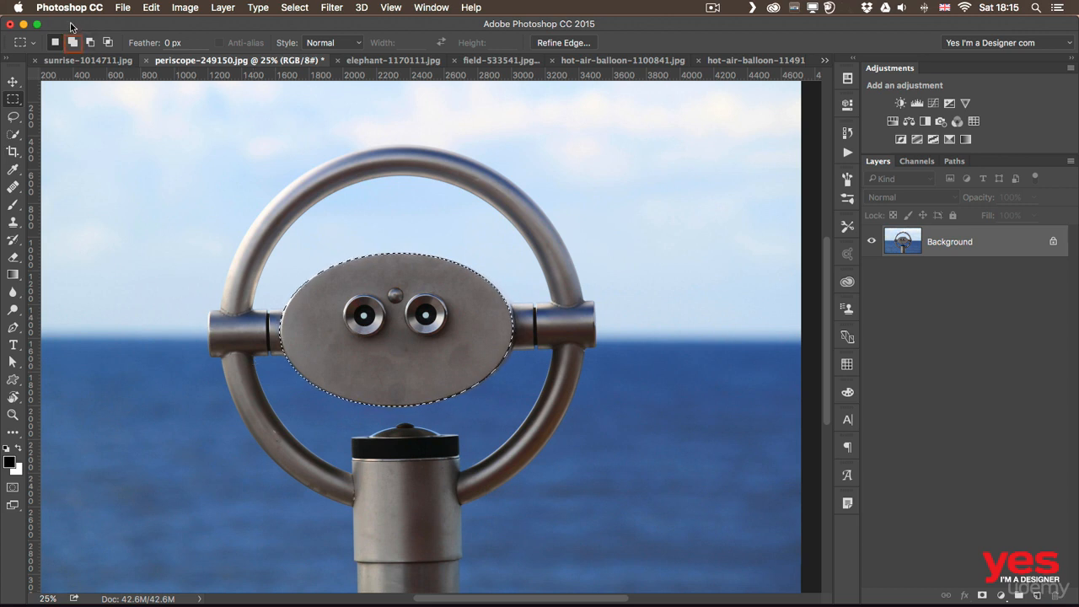
key("shift")
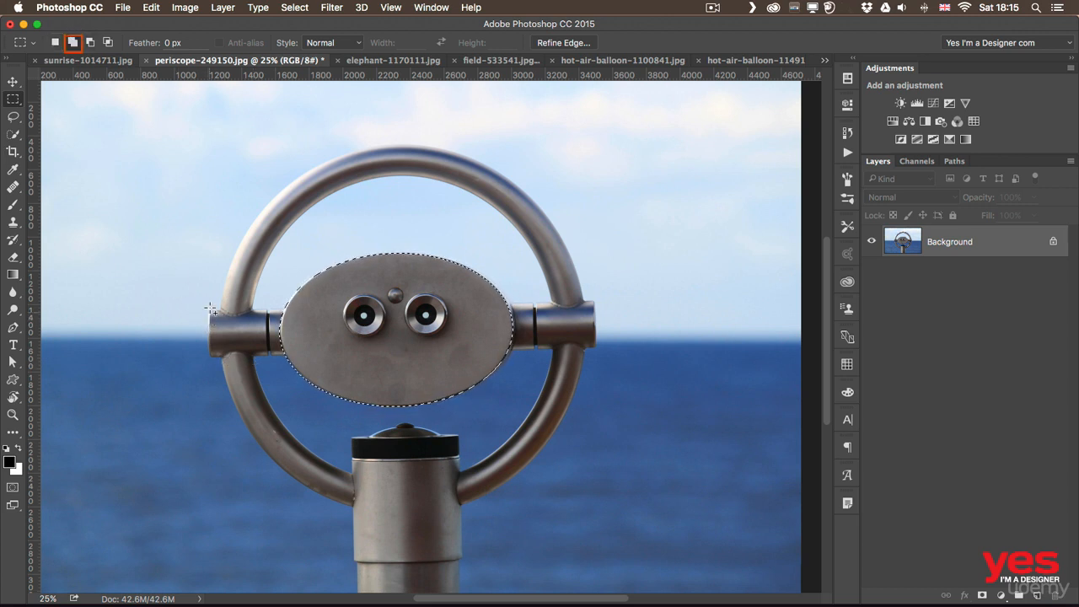
left_click_drag(208, 311, 310, 356)
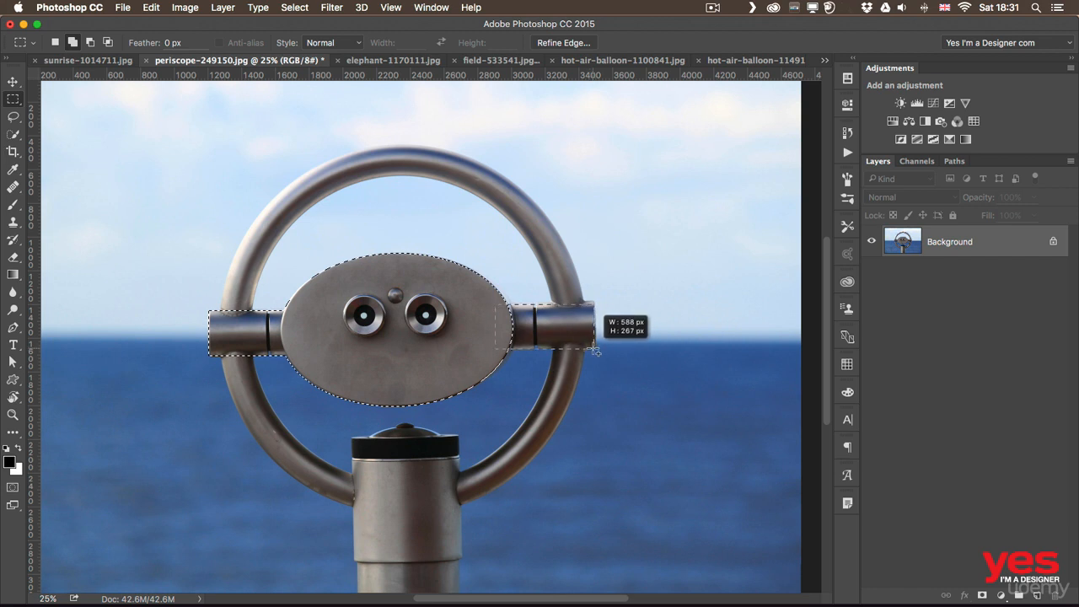
key("space")
left_click_drag(595, 351, 596, 350)
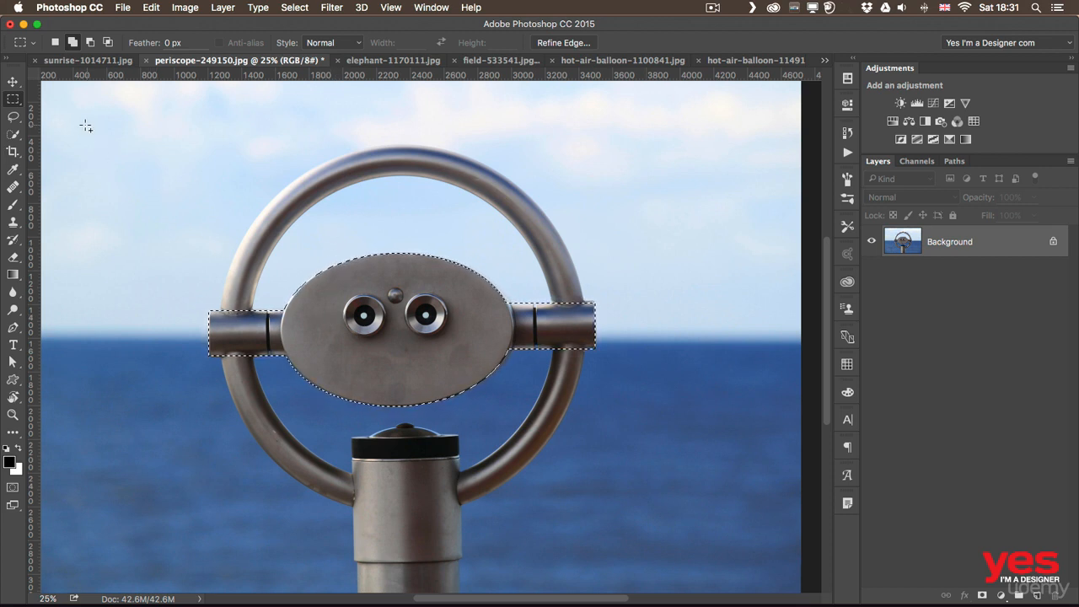
Move the selected viewer pixels up and right over the sky, then back close to their original position inside the ring.
left_click(13, 84)
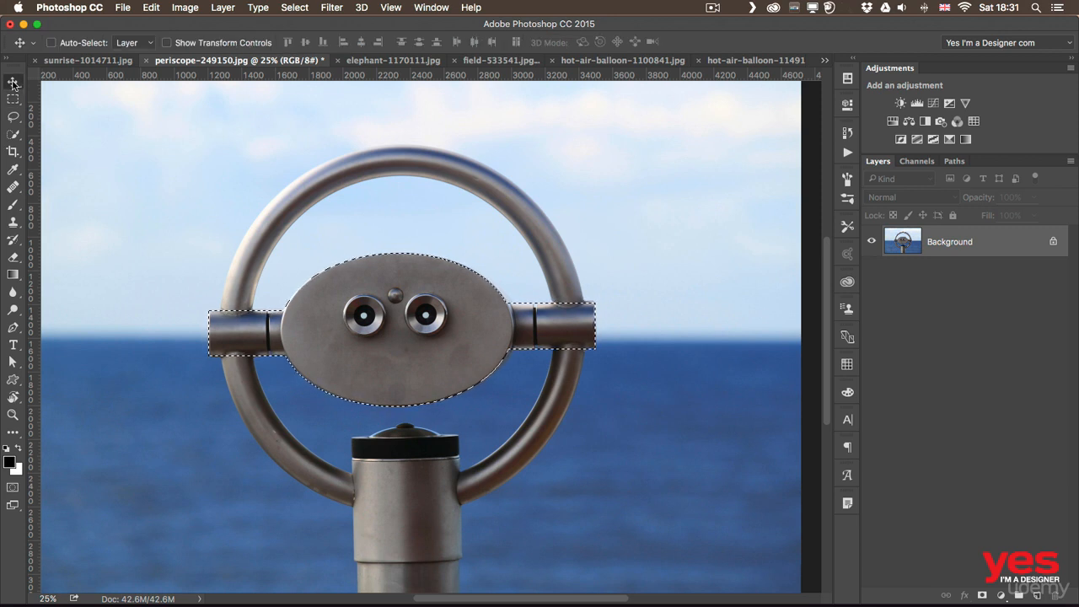
left_click_drag(327, 327, 528, 210)
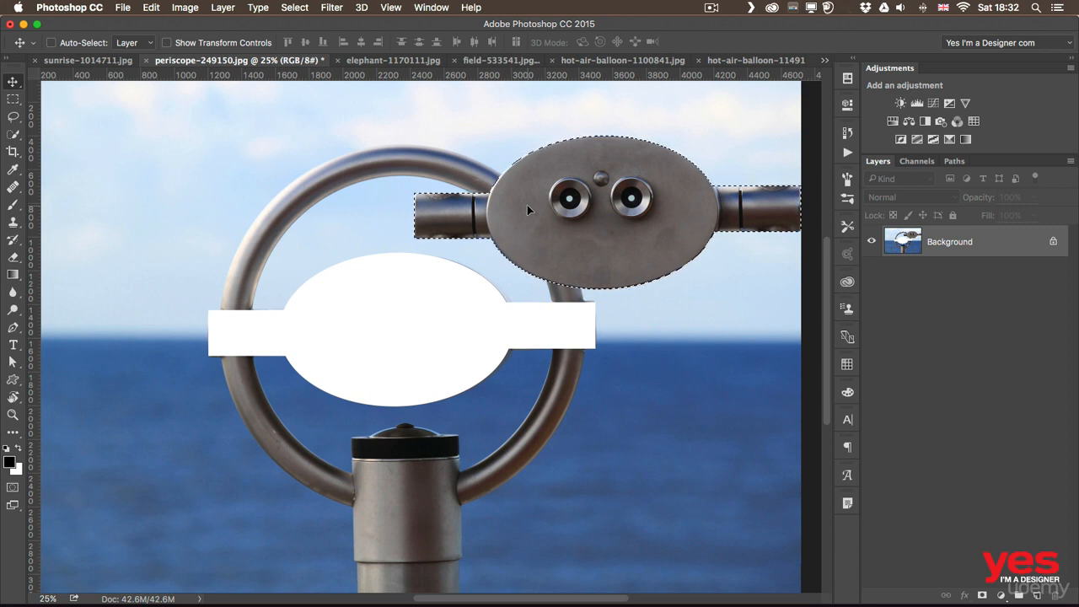
left_click_drag(529, 210, 319, 318)
Free Transform the selected viewer to 125.35% width and 125.27% height, keep it centred on the ring, and deselect.
left_click(152, 8)
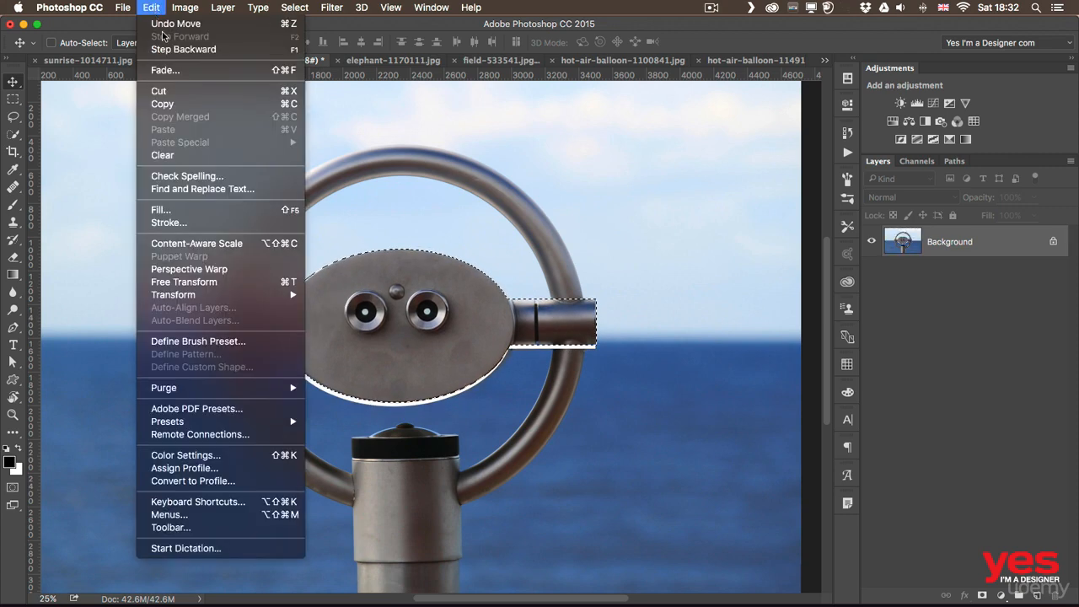
left_click(210, 281)
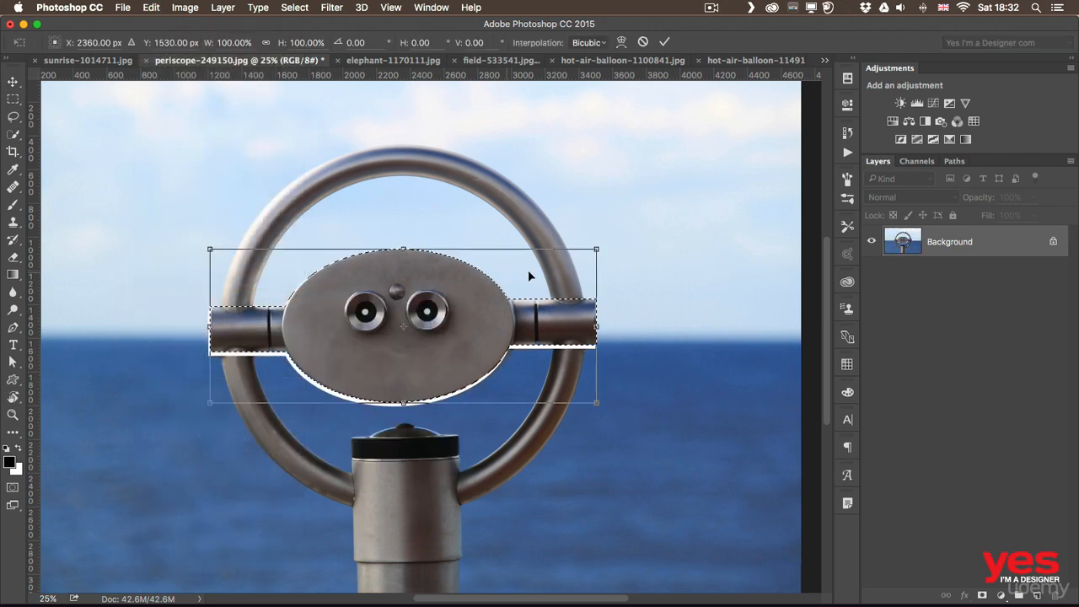
left_click_drag(602, 247, 649, 232)
mouse_move(509, 335)
left_mouse_down()
mouse_move(509, 346)
mouse_move(510, 336)
mouse_move(496, 340)
left_mouse_up()
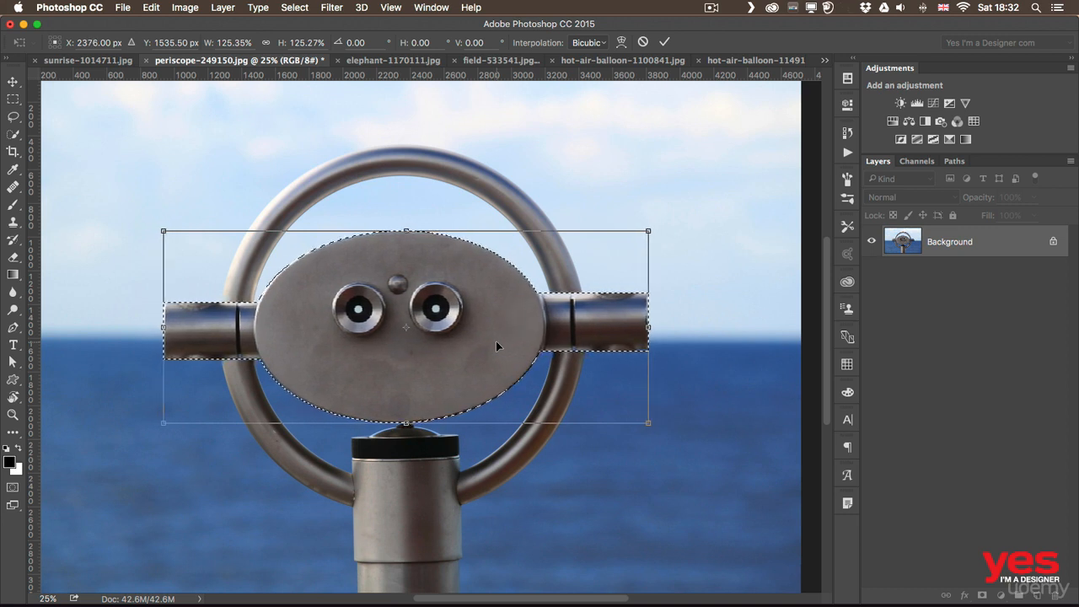
key("Return")
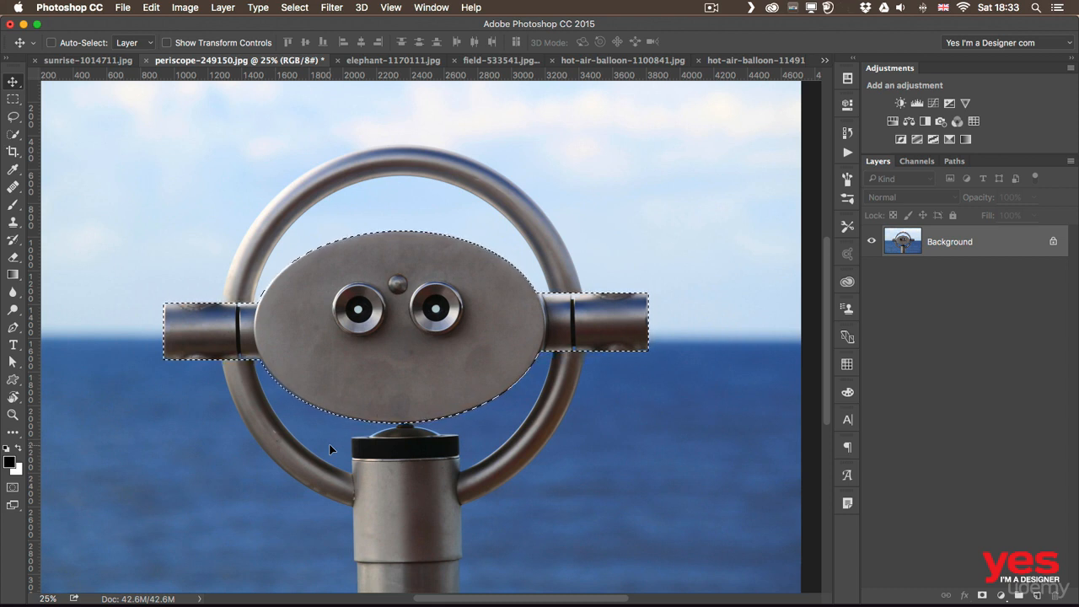
key("super+d")
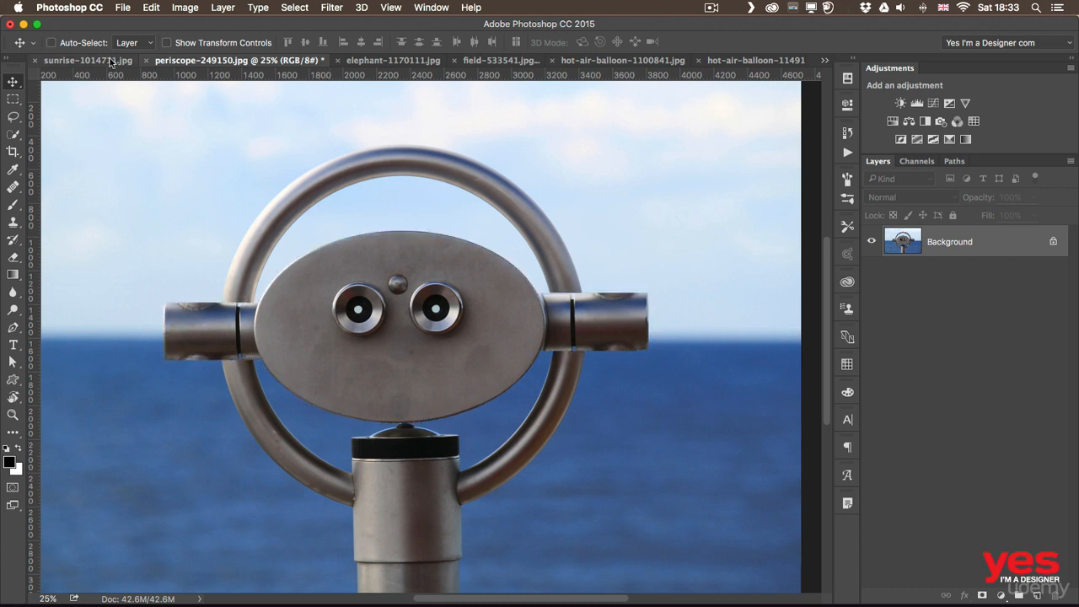
Create a new blank document with the dialog's existing settings.
left_click(122, 7)
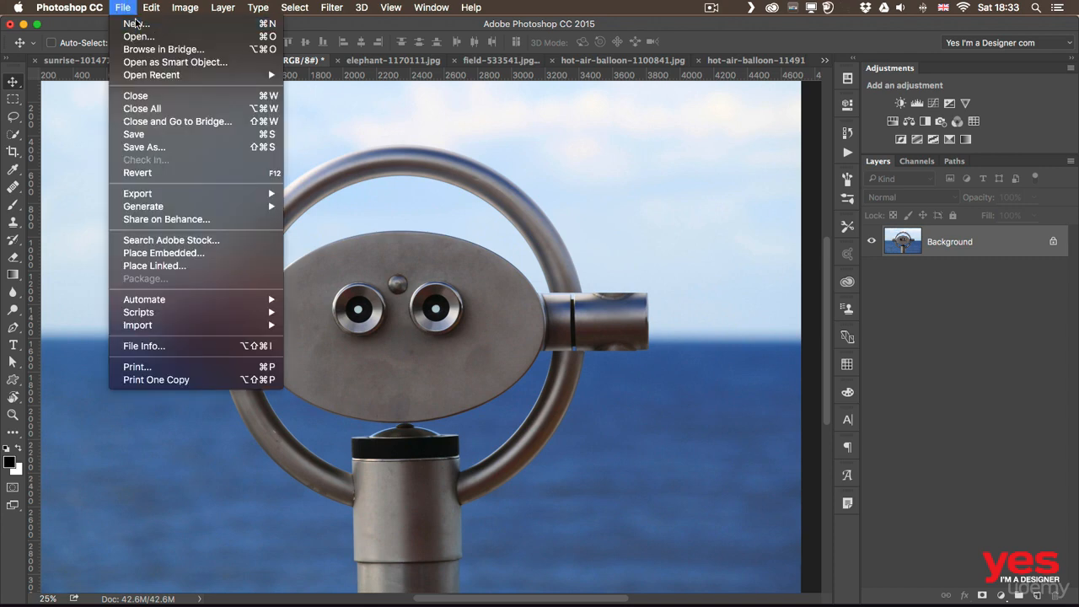
left_click(135, 23)
left_click(638, 159)
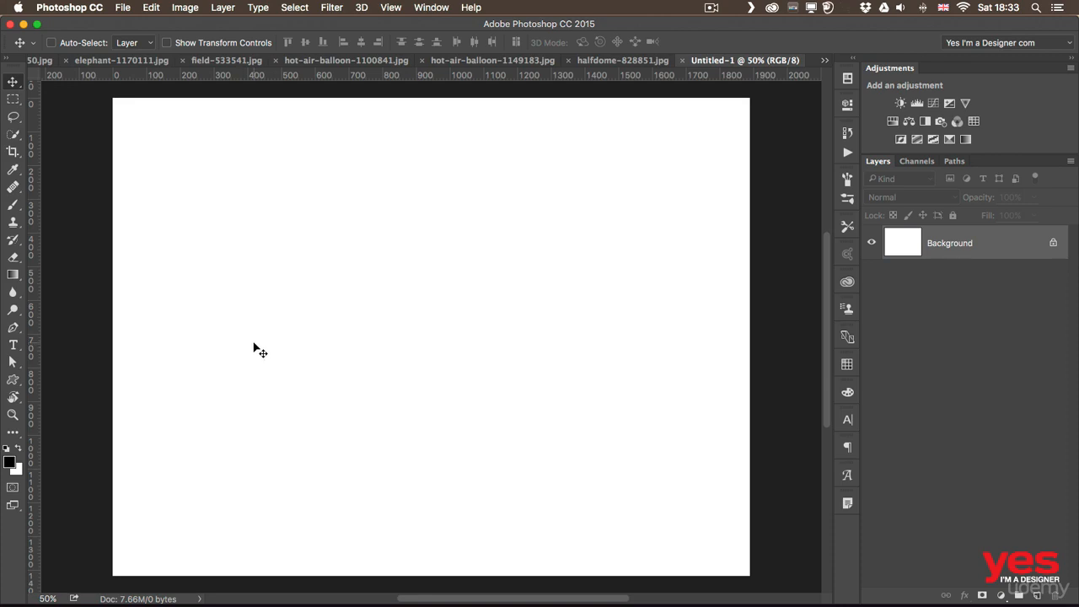
With the Lasso tool and anti-aliasing off, draw a freehand blob in the canvas's upper left and fill it with the black foreground colour.
left_click(13, 117)
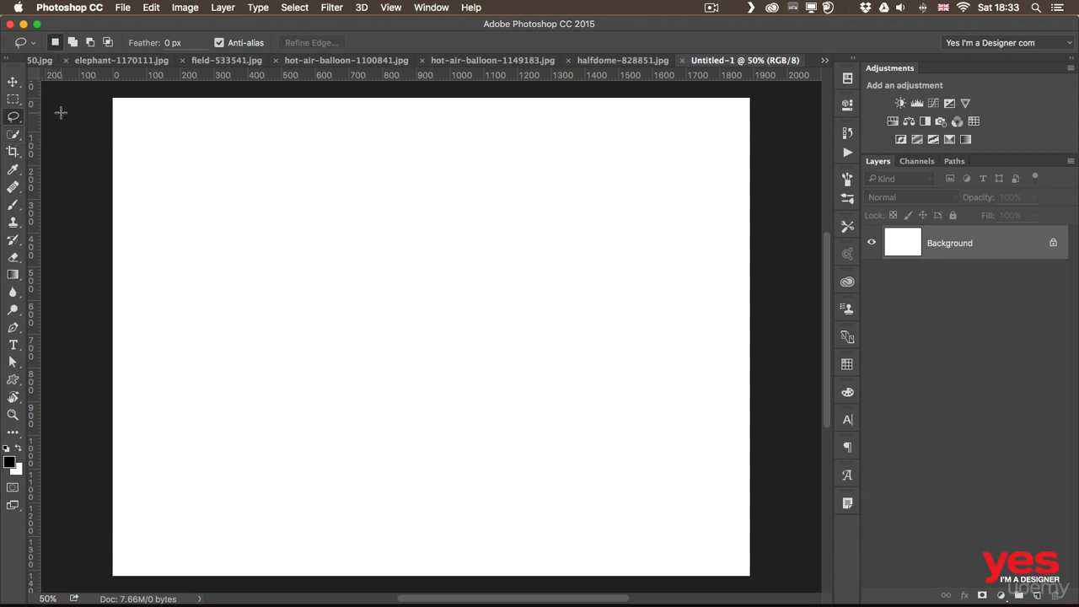
left_click(231, 45)
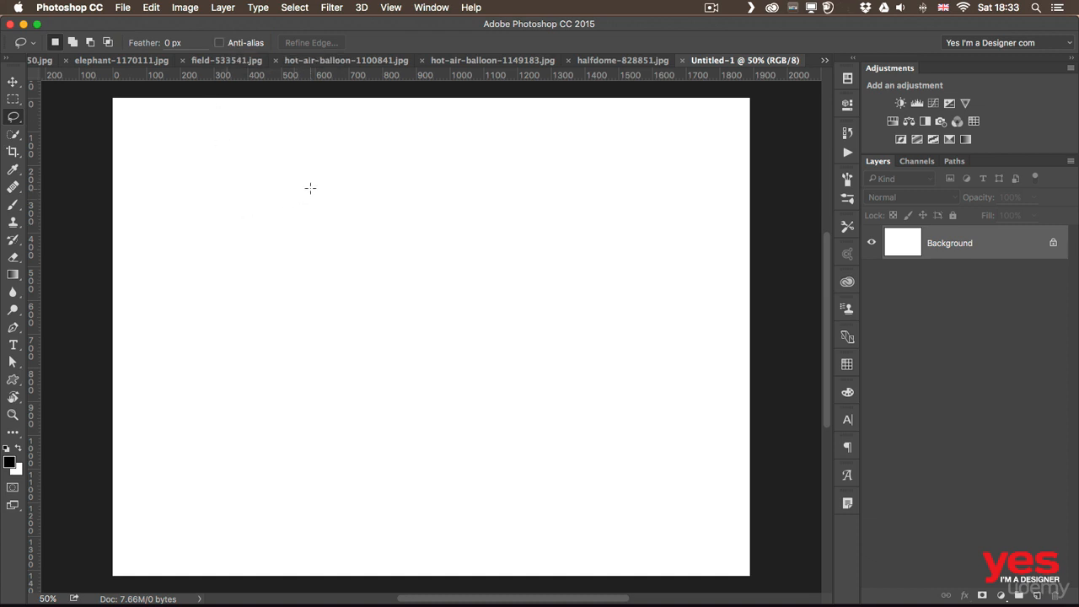
mouse_move(262, 160)
left_mouse_down()
mouse_move(159, 225)
mouse_move(152, 308)
mouse_move(213, 352)
mouse_move(359, 285)
left_mouse_up()
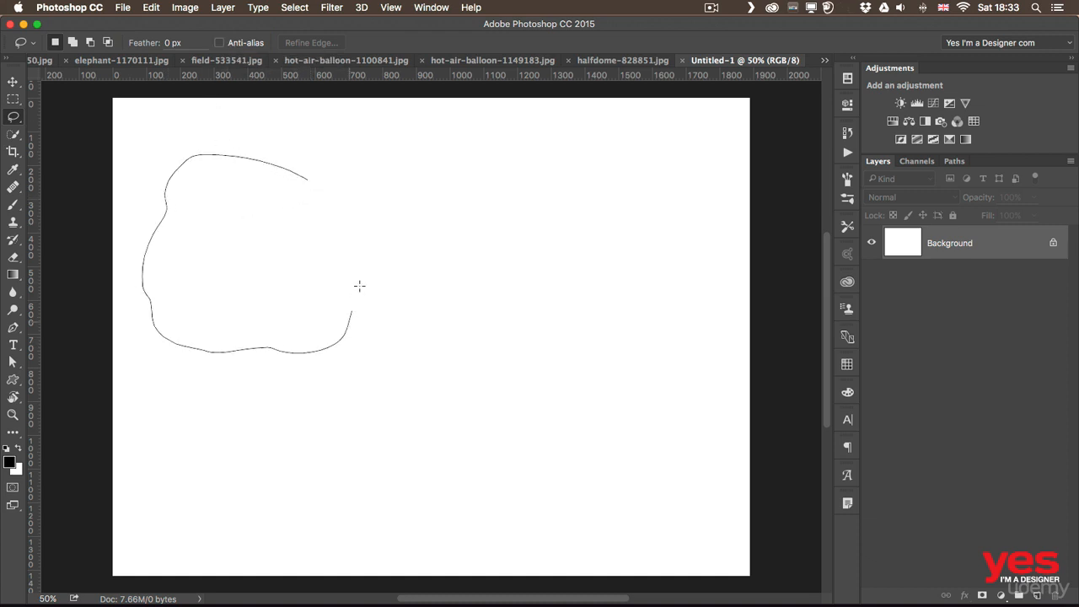
left_click_drag(343, 205, 333, 209)
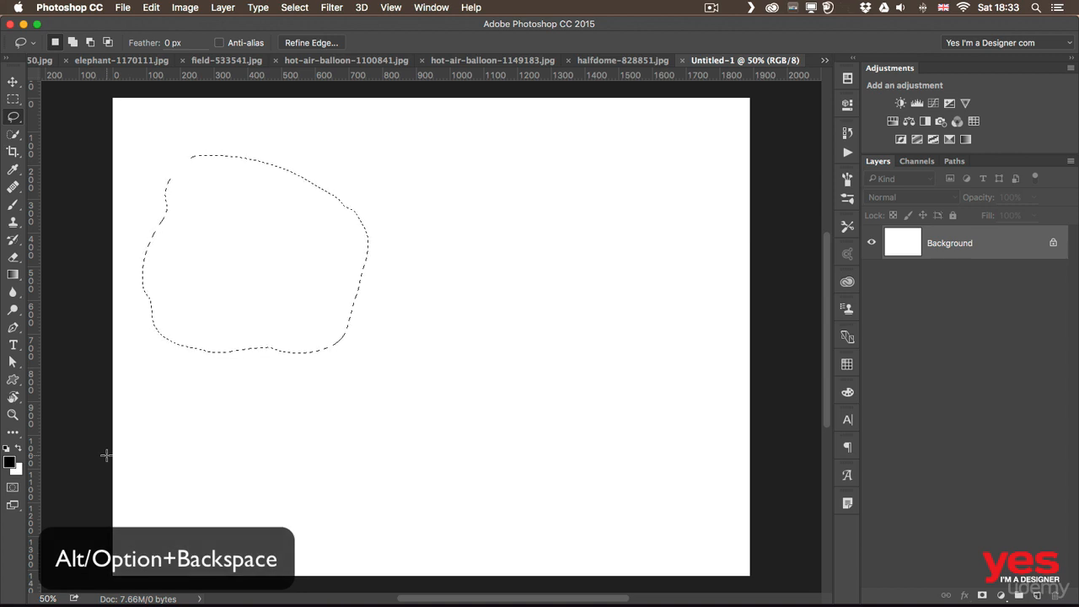
key("alt")
key("alt+BackSpace")
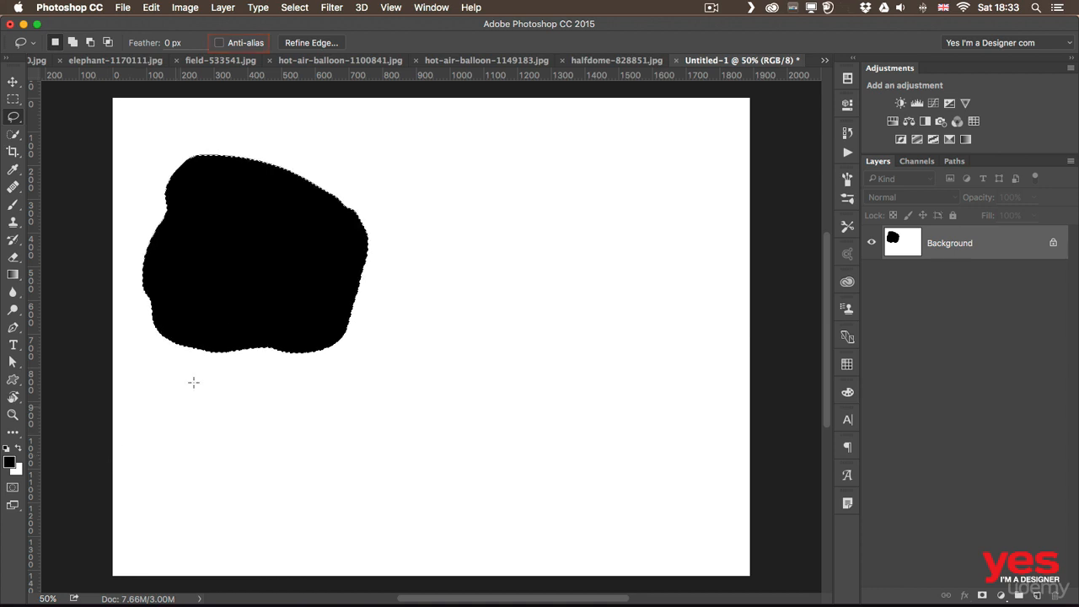
Turn anti-aliasing on, deselect, lasso a second freehand blob in the canvas's upper right and fill it with black.
left_click(241, 43)
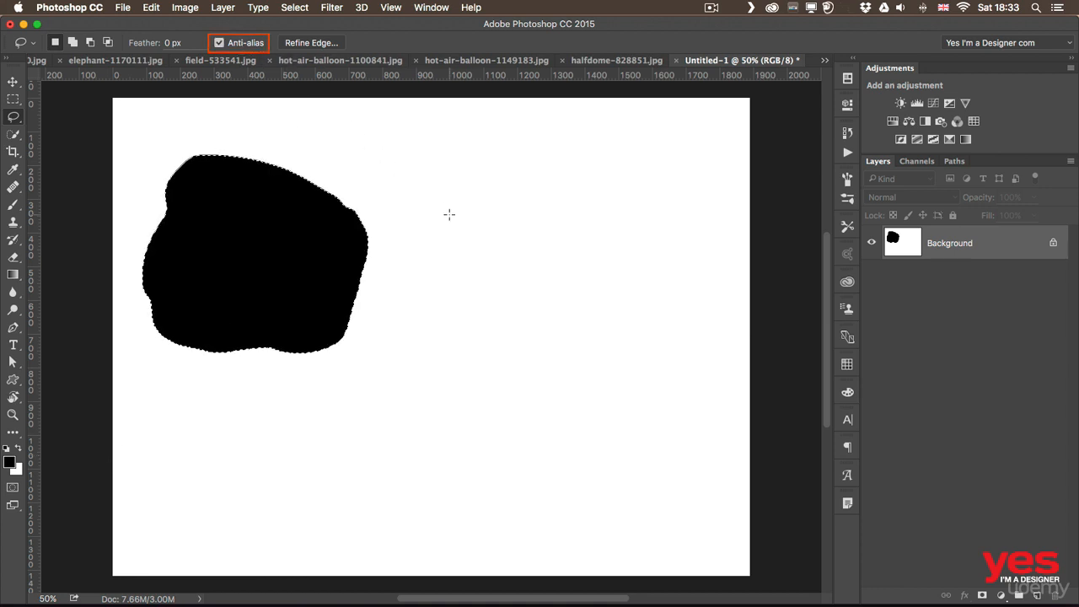
key("super+d")
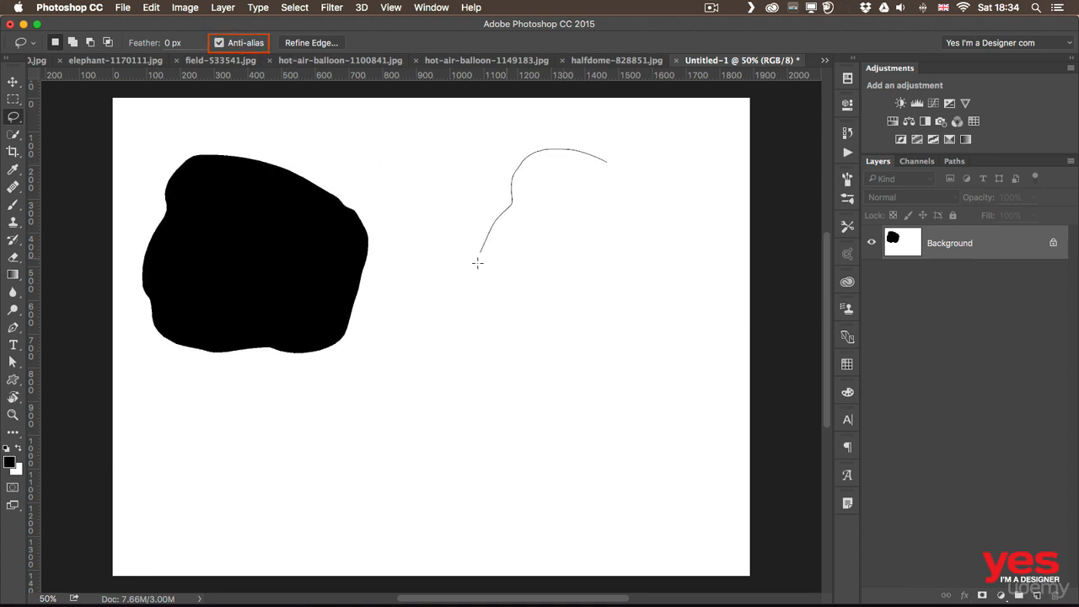
mouse_move(575, 342)
left_mouse_down()
mouse_move(650, 307)
mouse_move(678, 245)
mouse_move(648, 182)
mouse_move(620, 176)
left_mouse_up()
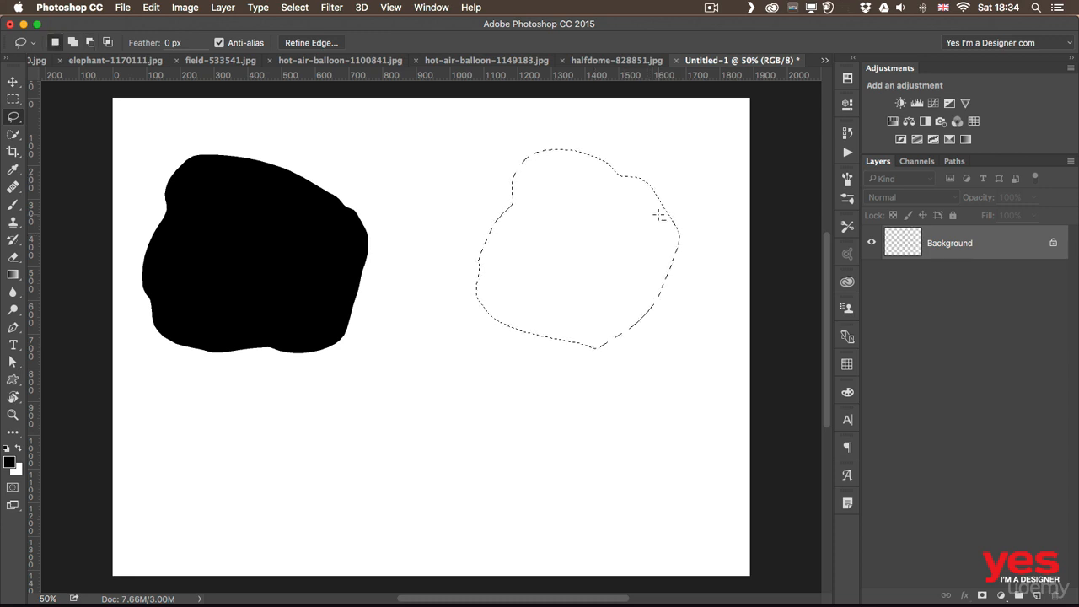
key("alt+BackSpace")
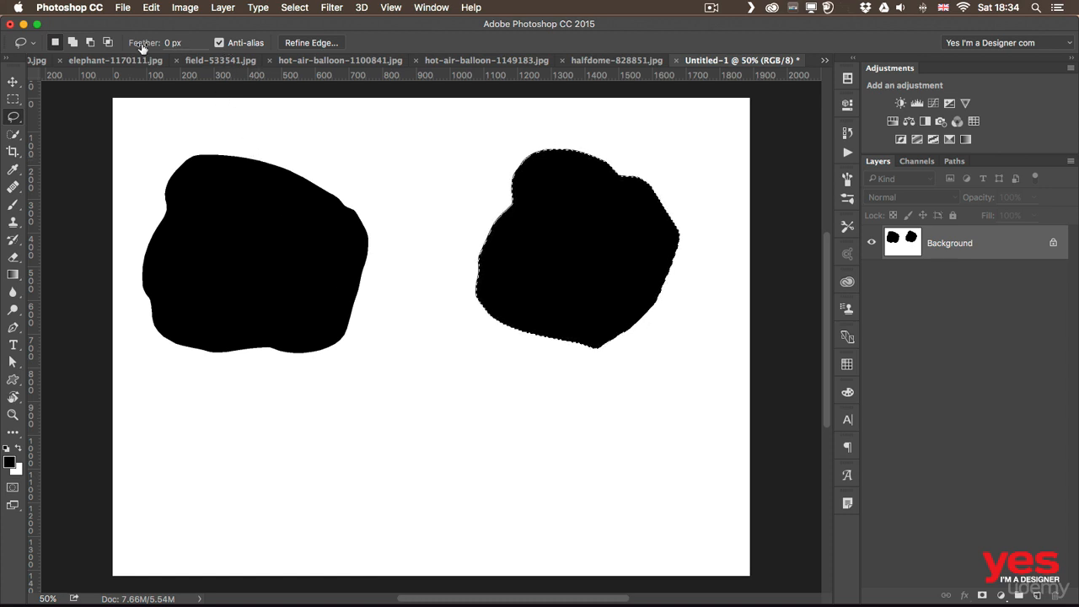
Set the lasso feather to 10 px, draw a third freehand blob in the canvas's lower middle, fill it with black and deselect.
left_click_drag(142, 48, 209, 51)
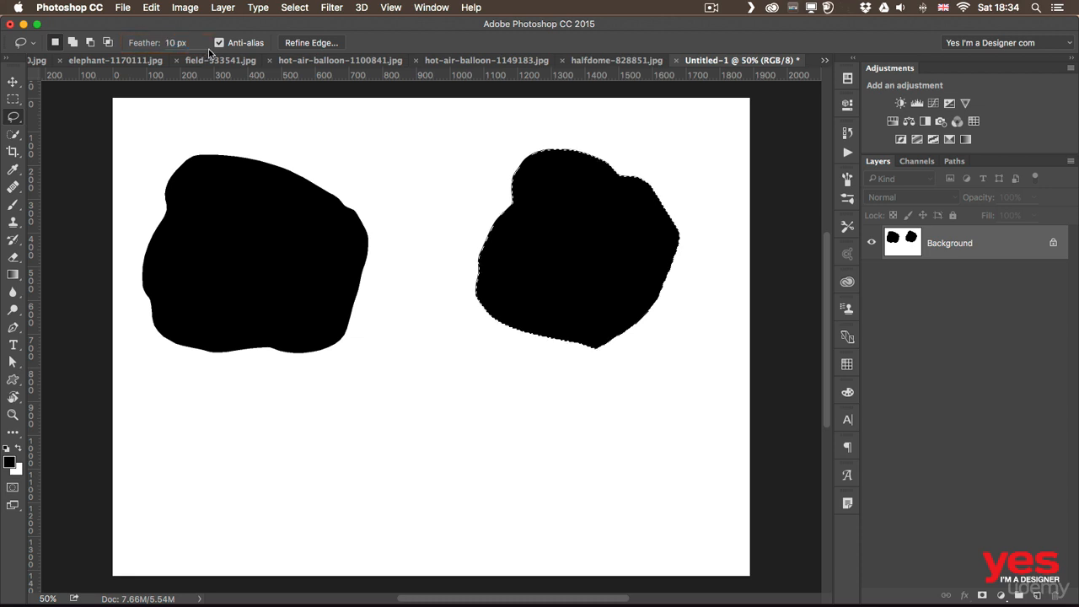
left_click(472, 377)
mouse_move(376, 487)
left_mouse_down()
mouse_move(404, 508)
mouse_move(522, 514)
left_mouse_up()
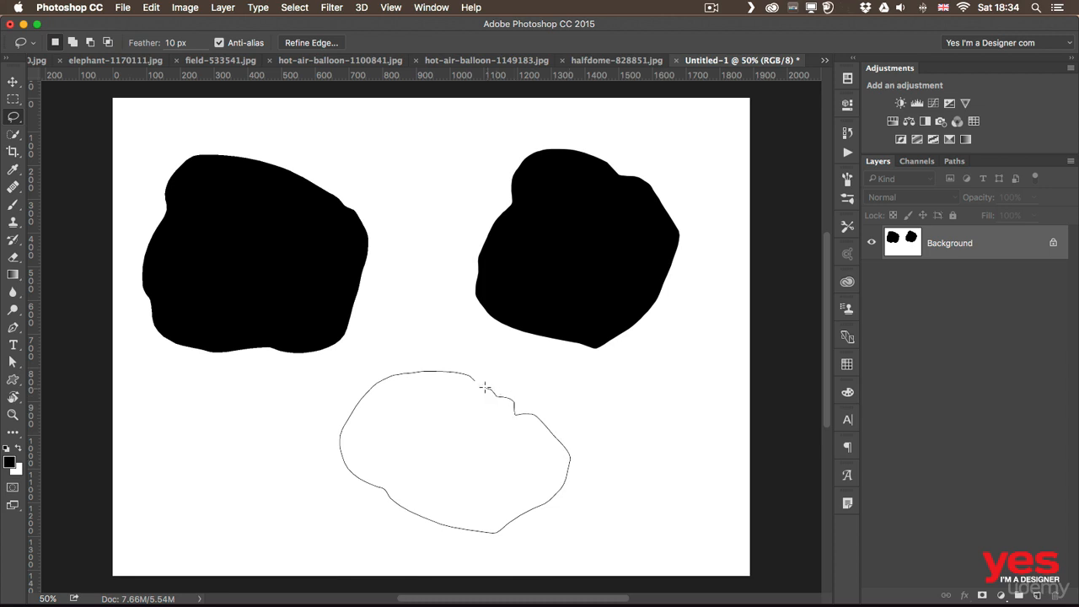
left_click_drag(485, 387, 487, 388)
key("alt+BackSpace")
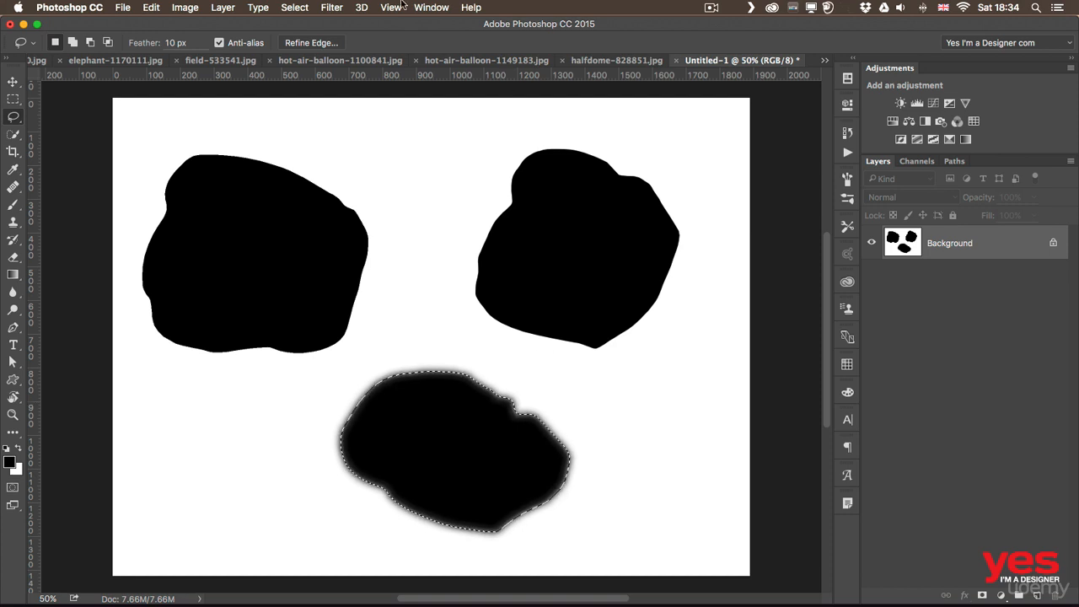
left_click(295, 7)
left_click(312, 32)
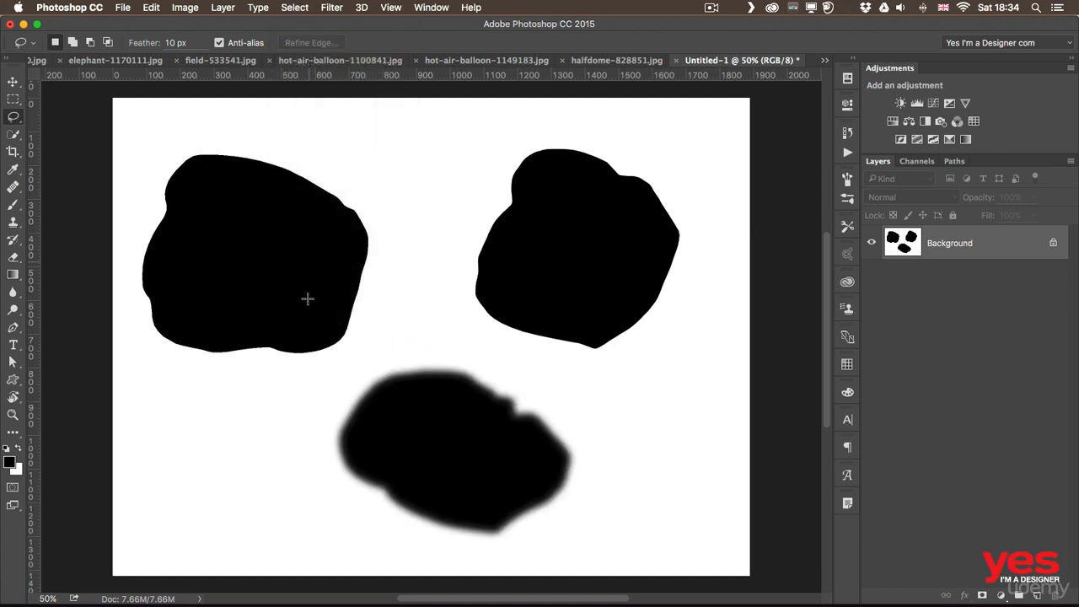
Compare the edges of the non-anti-aliased blob and the anti-aliased blob at about 322% zoom.
key("super+1")
key("z")
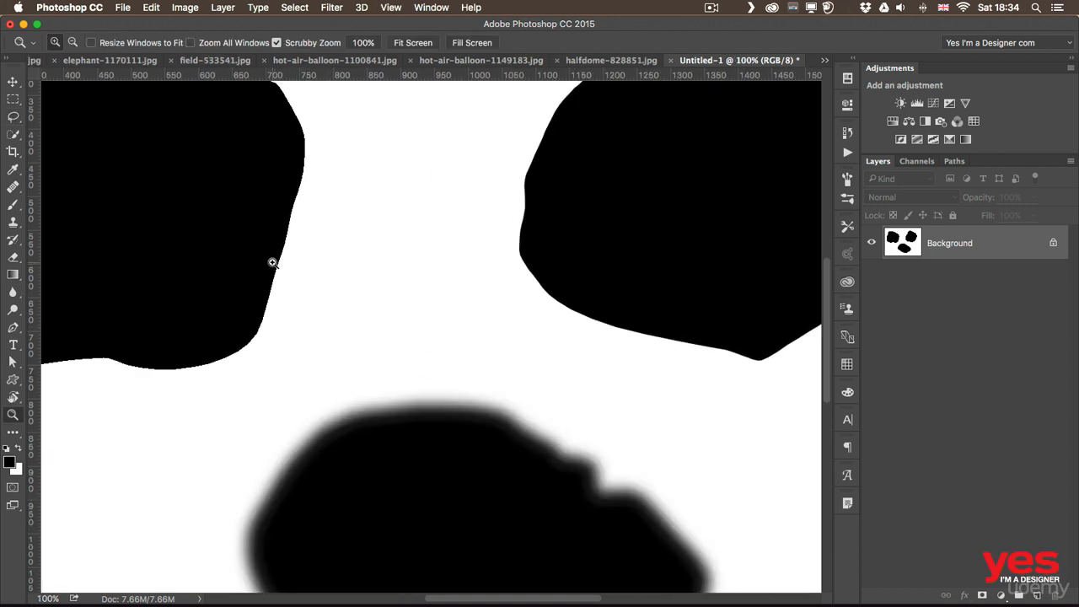
left_click_drag(270, 261, 340, 255)
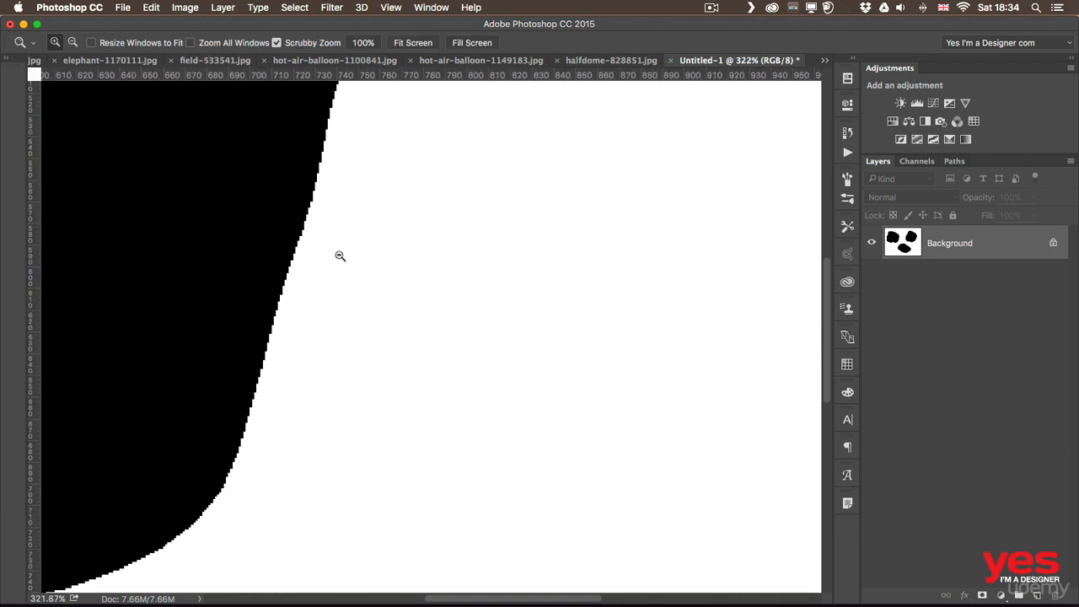
left_click_drag(229, 233, 330, 245)
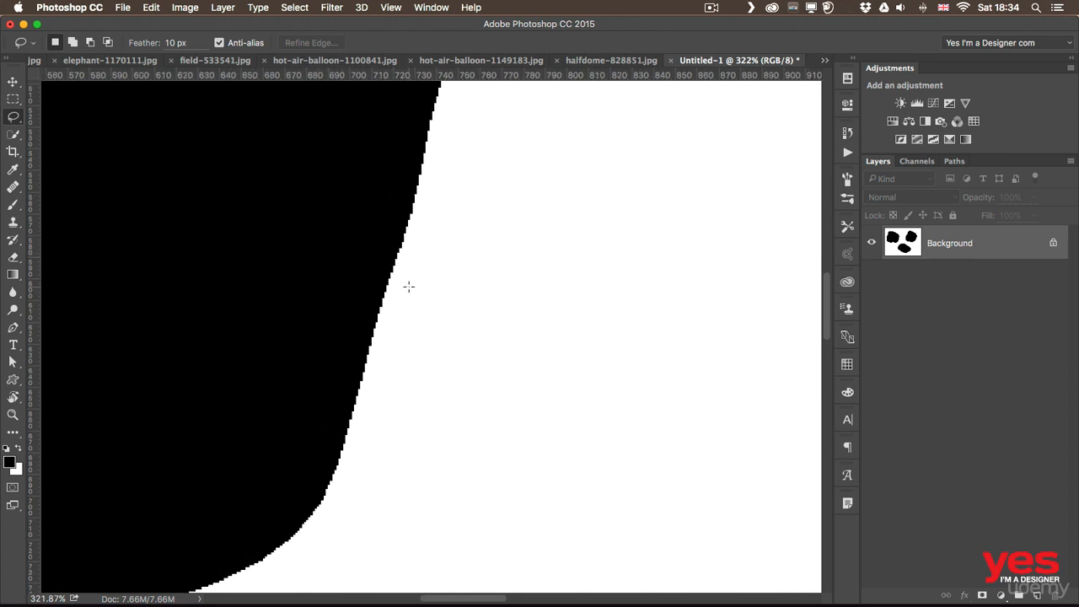
key("v")
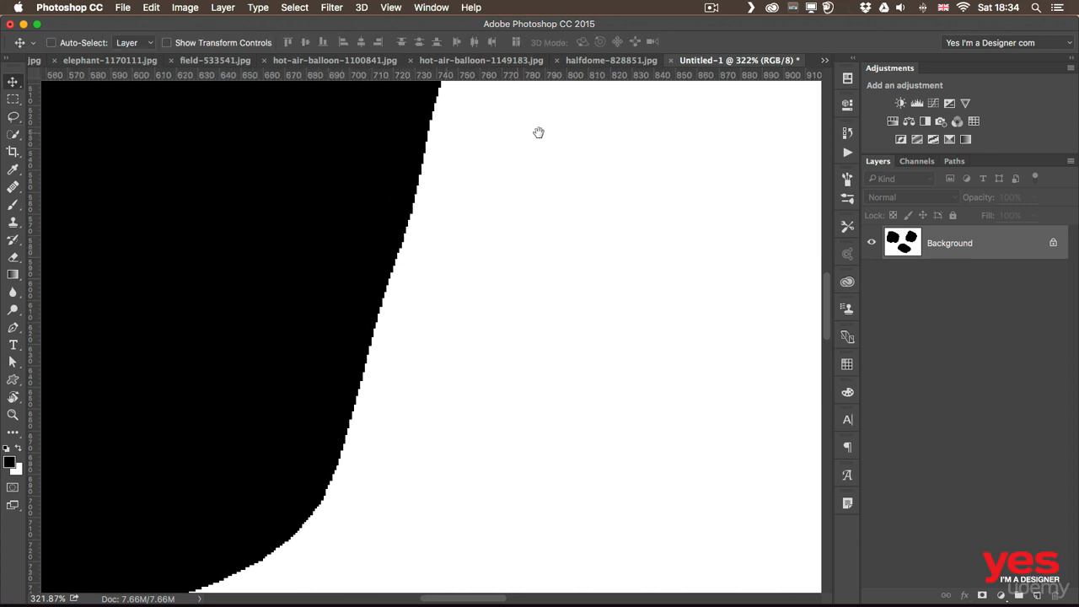
left_click_drag(623, 142, 185, 178)
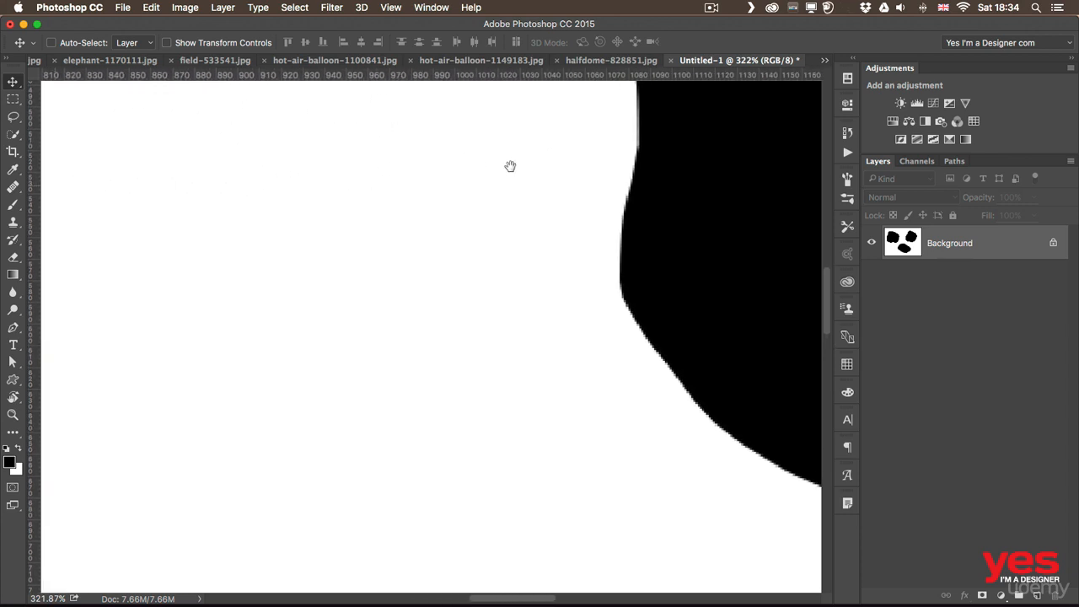
left_click_drag(565, 165, 284, 223)
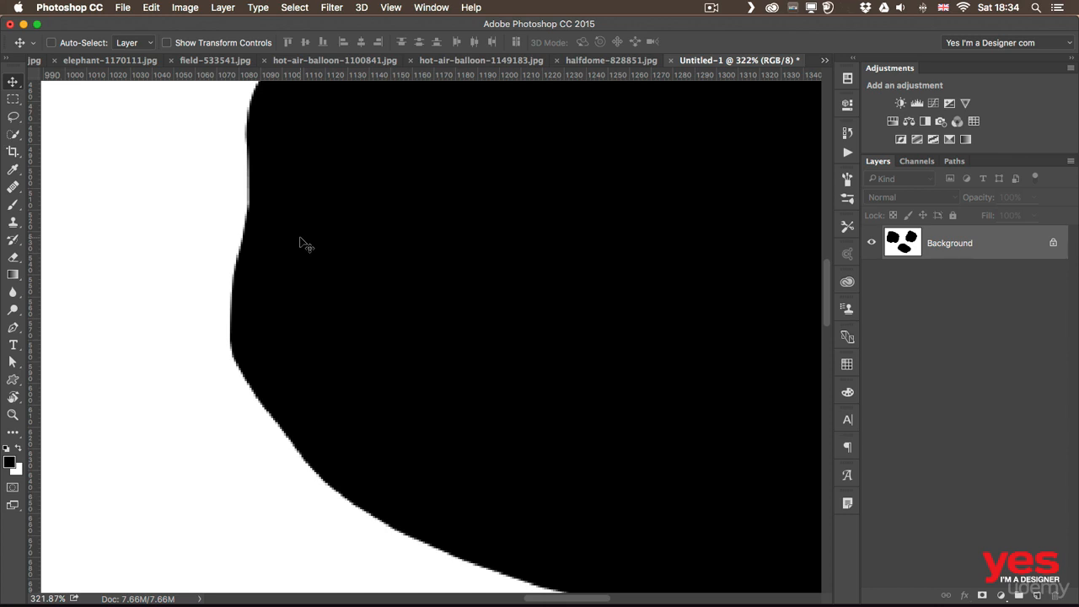
Compare the crisp edge of the anti-aliased blob with the soft edge of the feathered blob below it.
left_click_drag(222, 582, 260, 532)
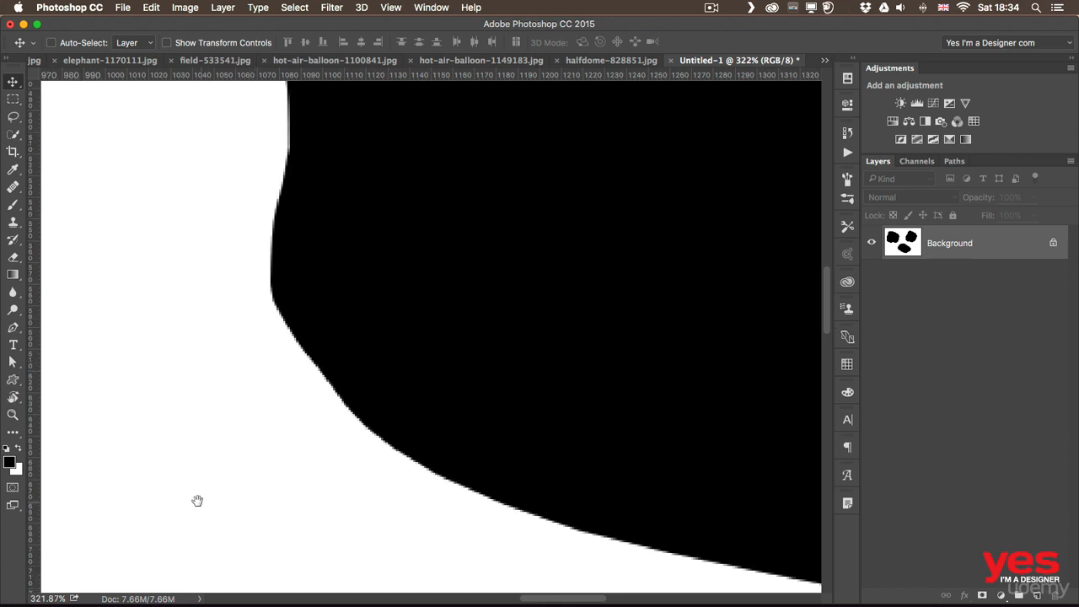
left_click_drag(171, 514, 267, 356)
left_click_drag(207, 557, 290, 302)
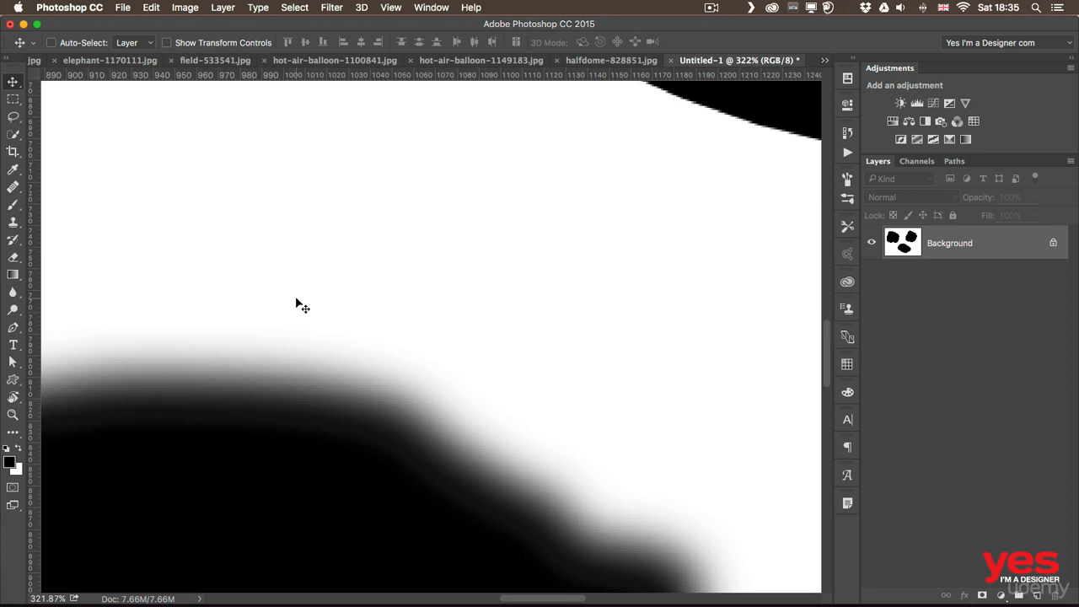
left_click_drag(468, 234, 410, 369)
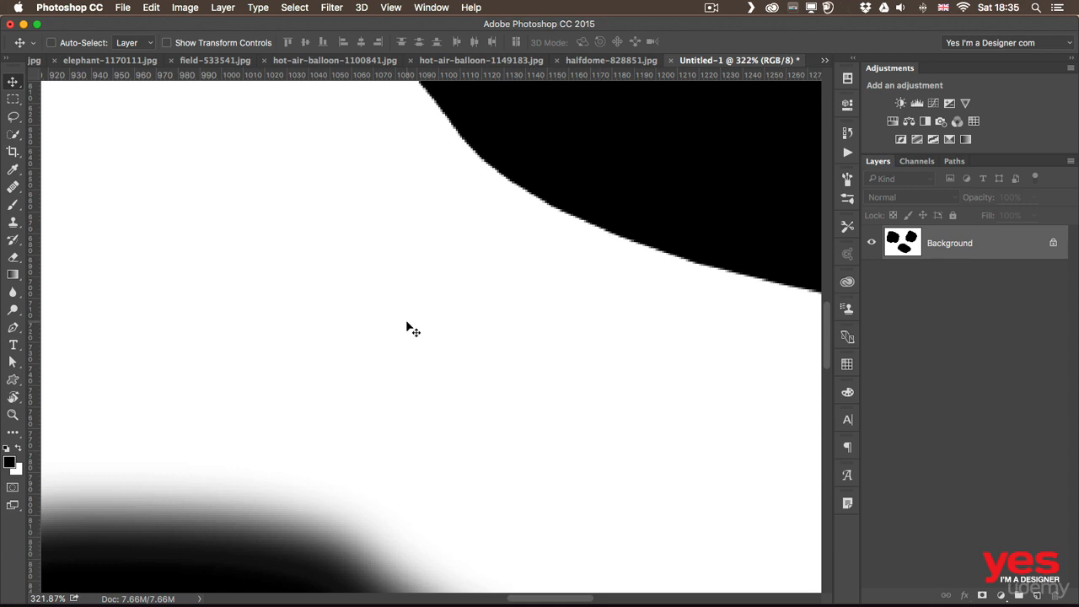
left_click_drag(262, 436, 340, 308)
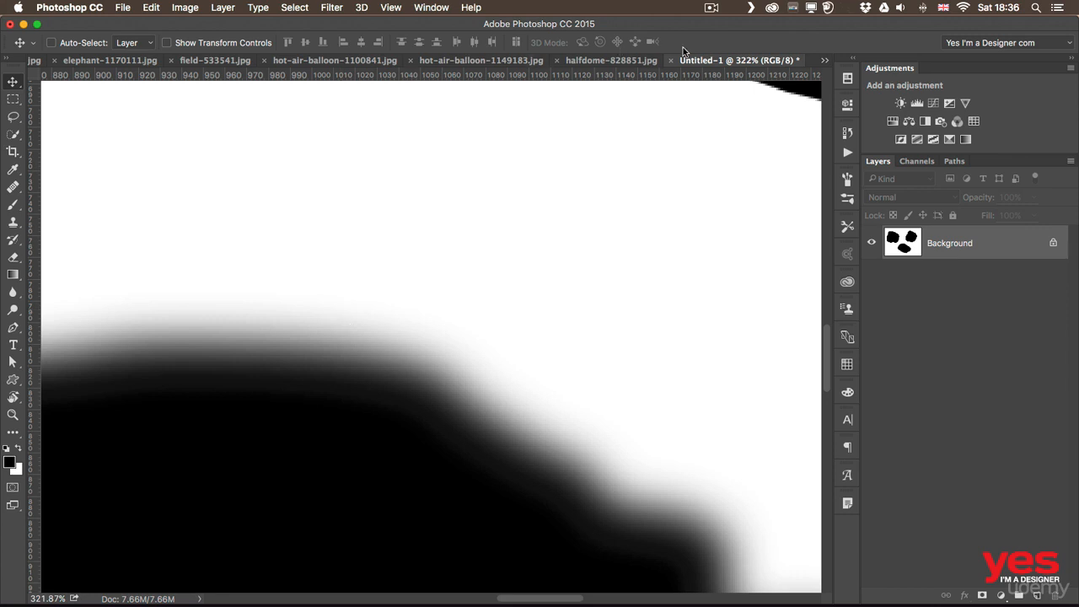
Switch to the sunrise-1014711.jpg document and clear its existing selection.
left_click(824, 61)
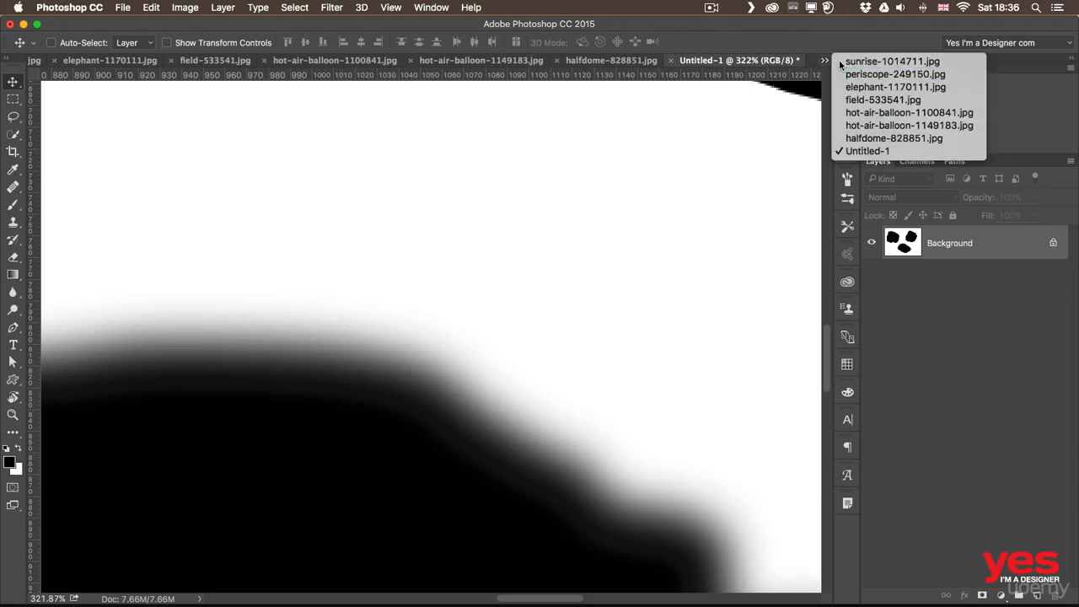
left_click(843, 62)
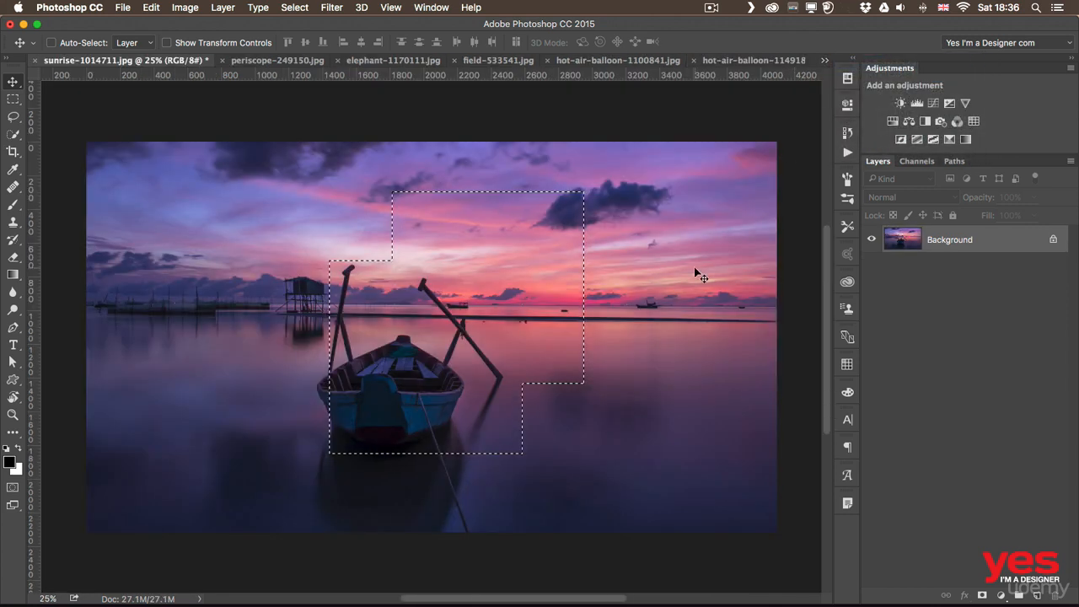
key("super+d")
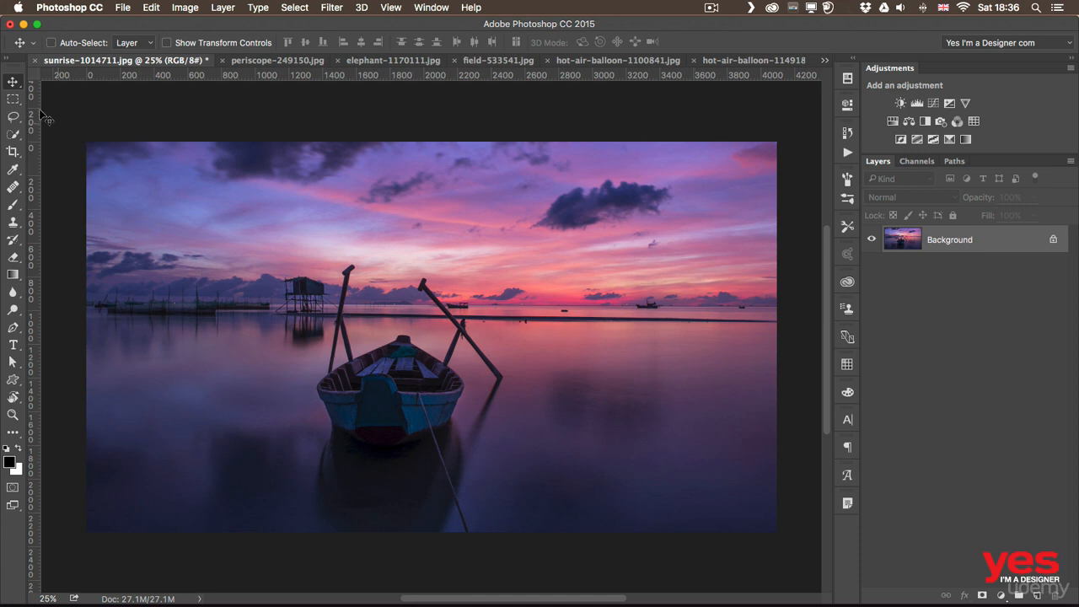
Draw an elliptical marquee selection around the boat with a 28.8 px feather and preview its edge in Quick Mask mode.
left_click(12, 98)
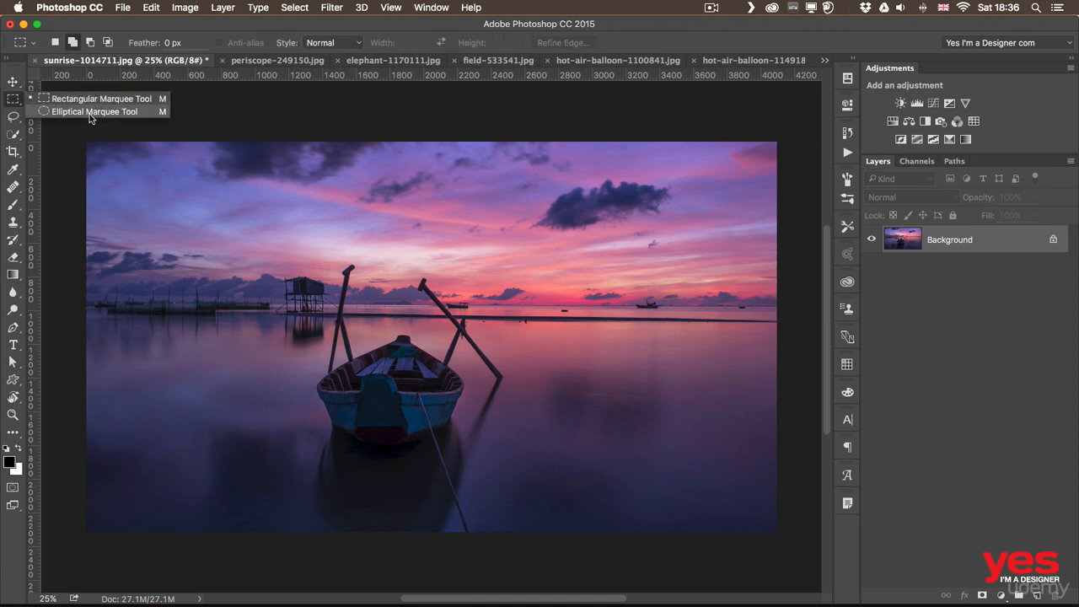
left_click(89, 114)
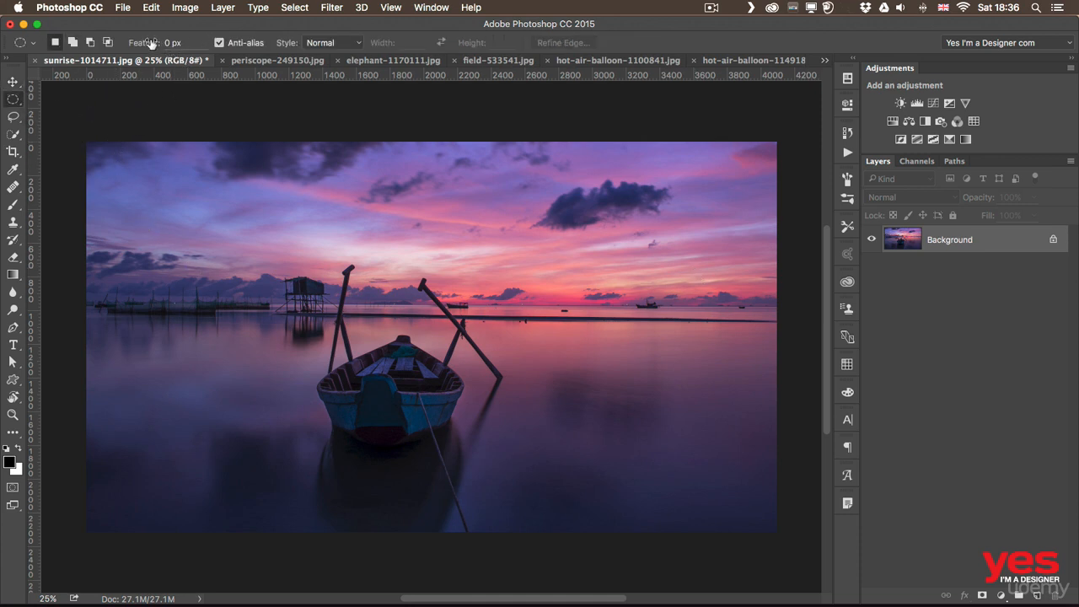
left_click_drag(145, 43, 178, 44)
left_click_drag(264, 63, 296, 65)
left_click_drag(141, 43, 188, 44)
left_click_drag(267, 244, 532, 484)
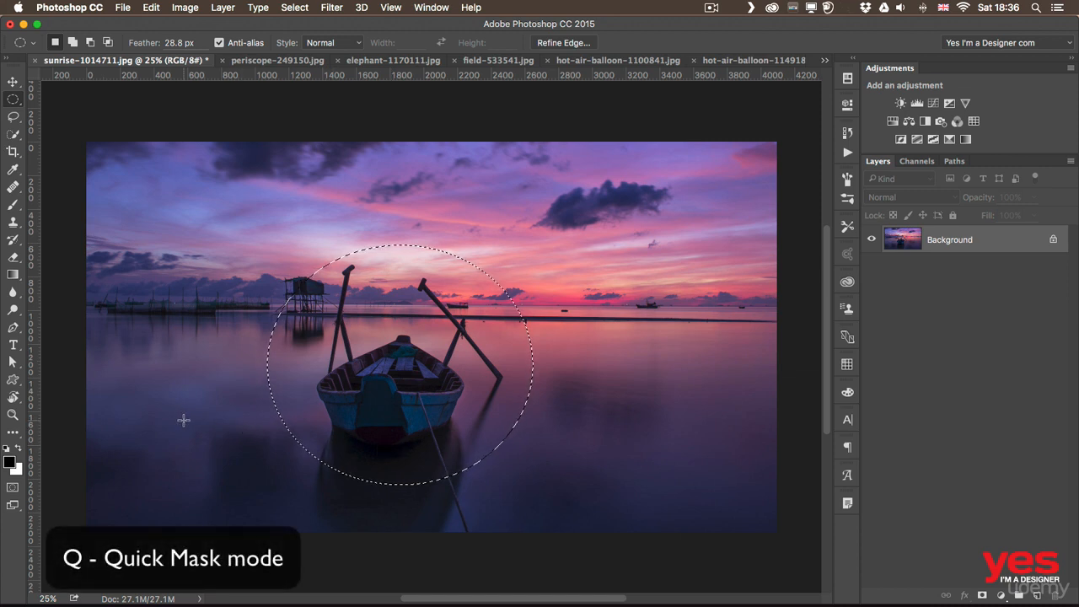
key("q")
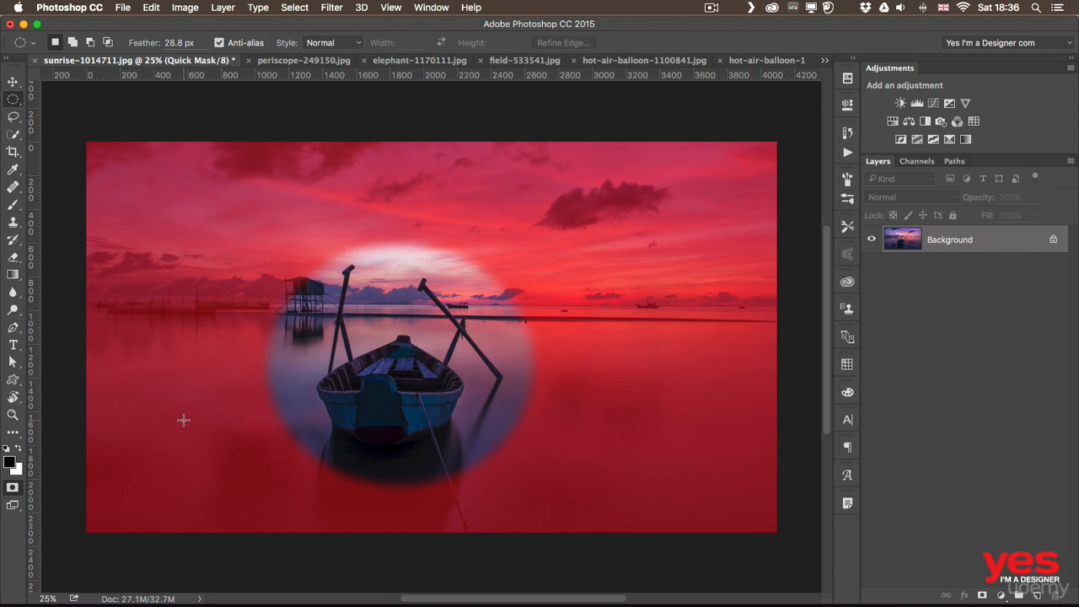
key("q")
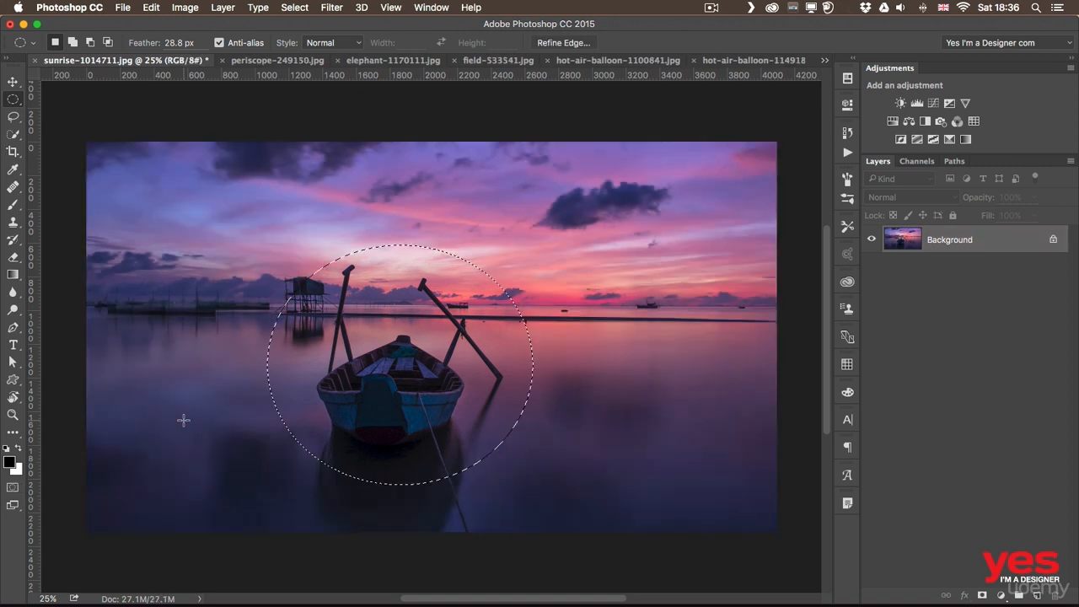
Feather the elliptical selection by a further 100 pixels and preview the softened edge in Quick Mask mode.
left_click(294, 7)
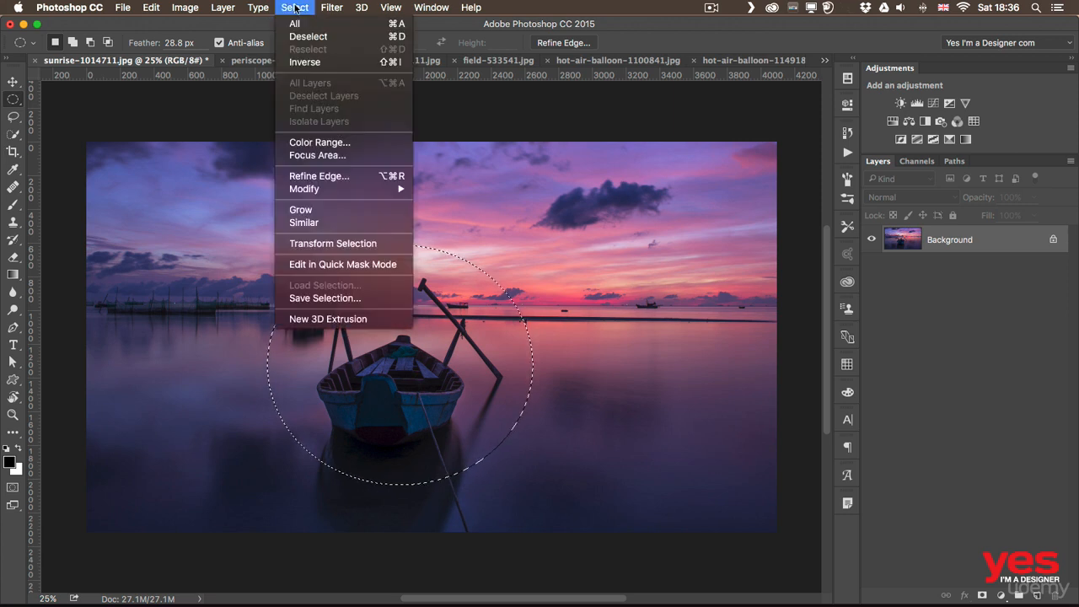
mouse_move(327, 193)
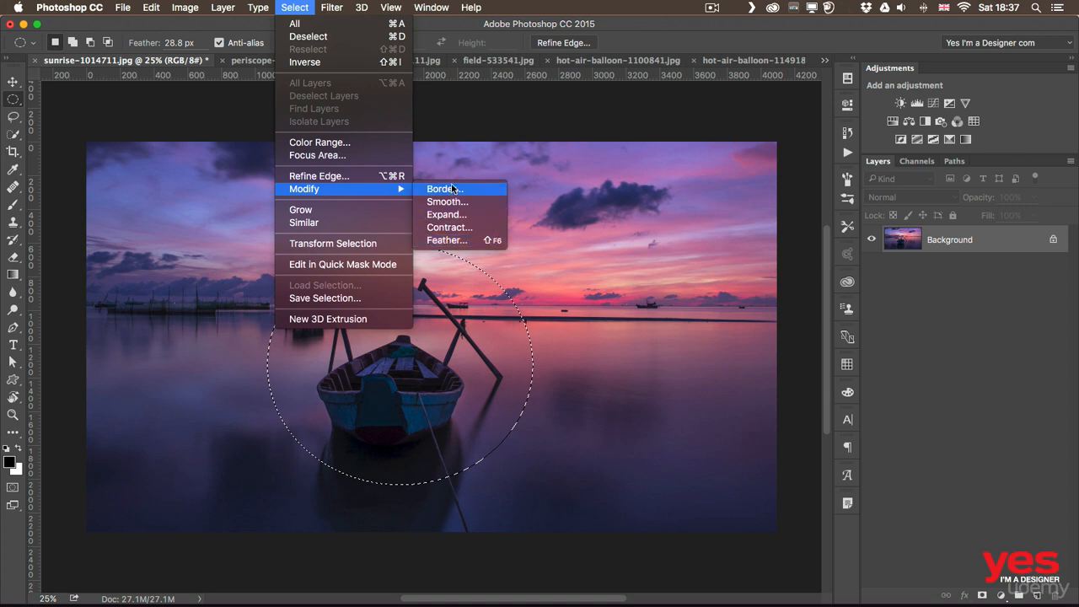
left_click(434, 241)
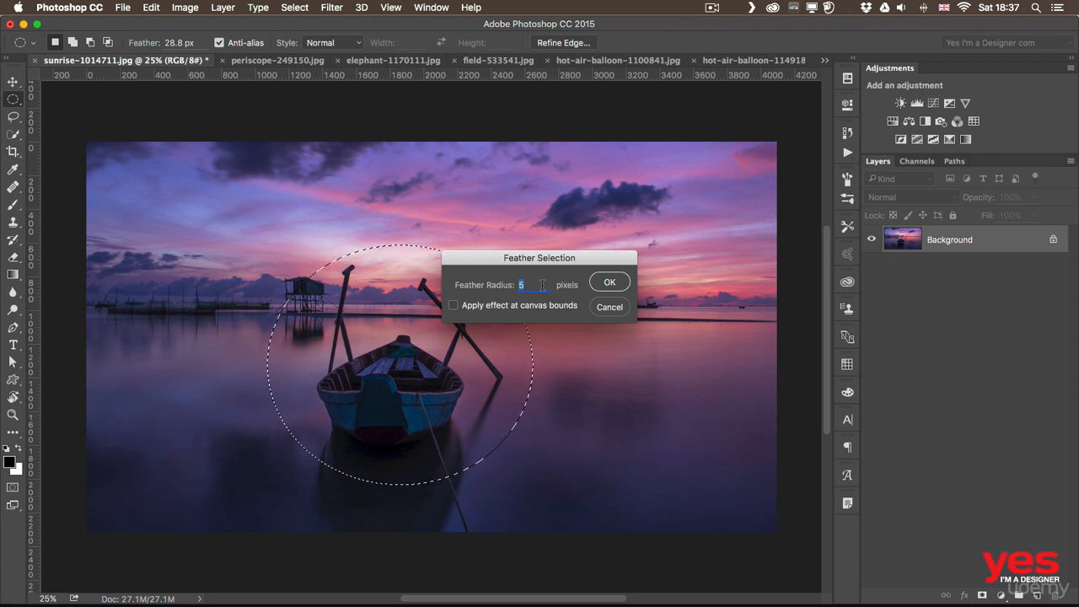
type("100")
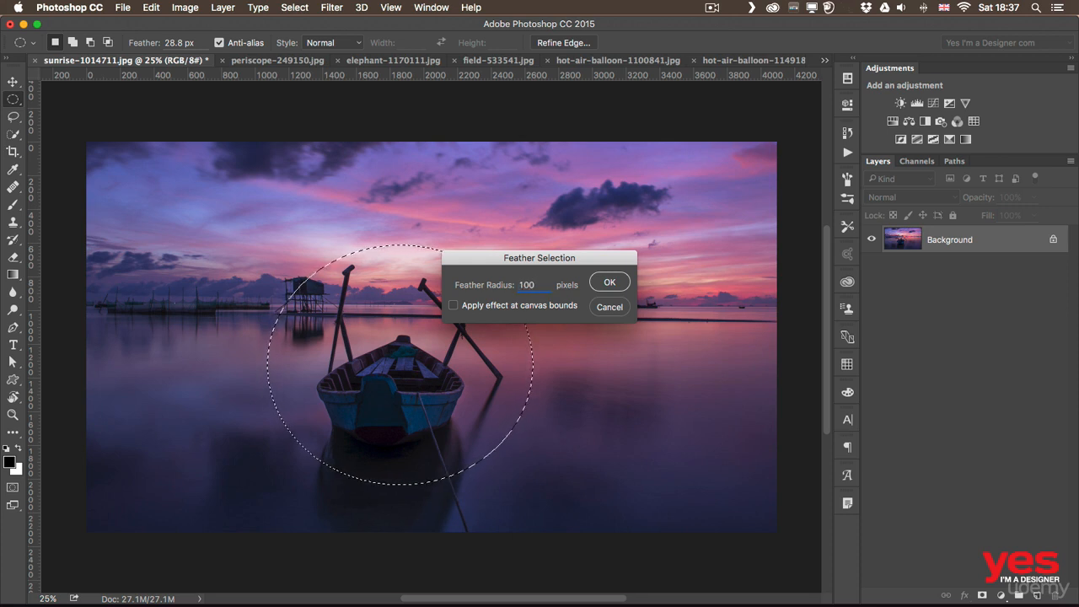
key("Return")
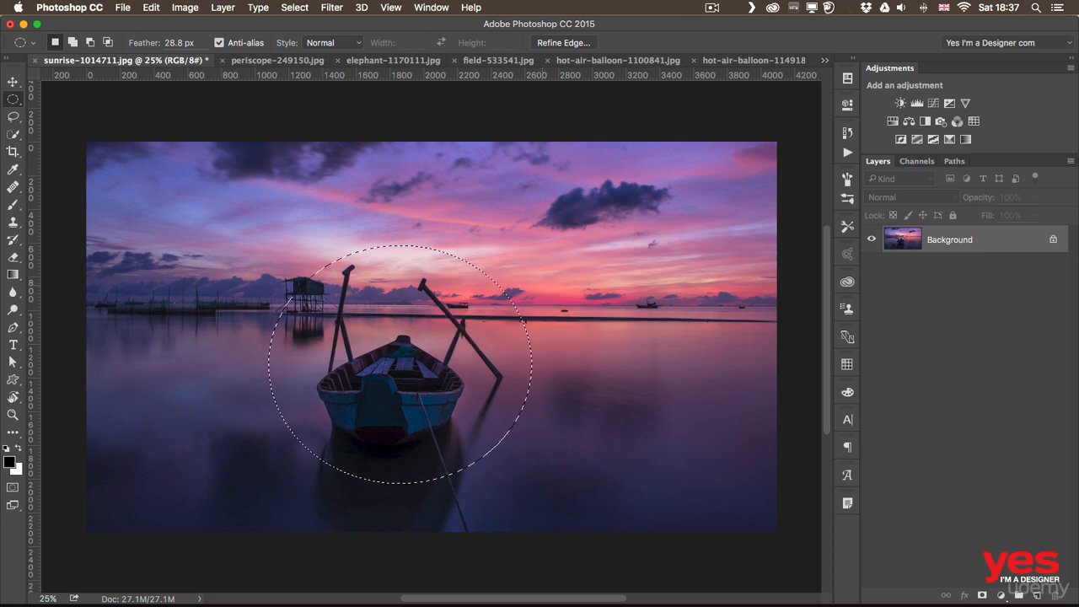
key("q")
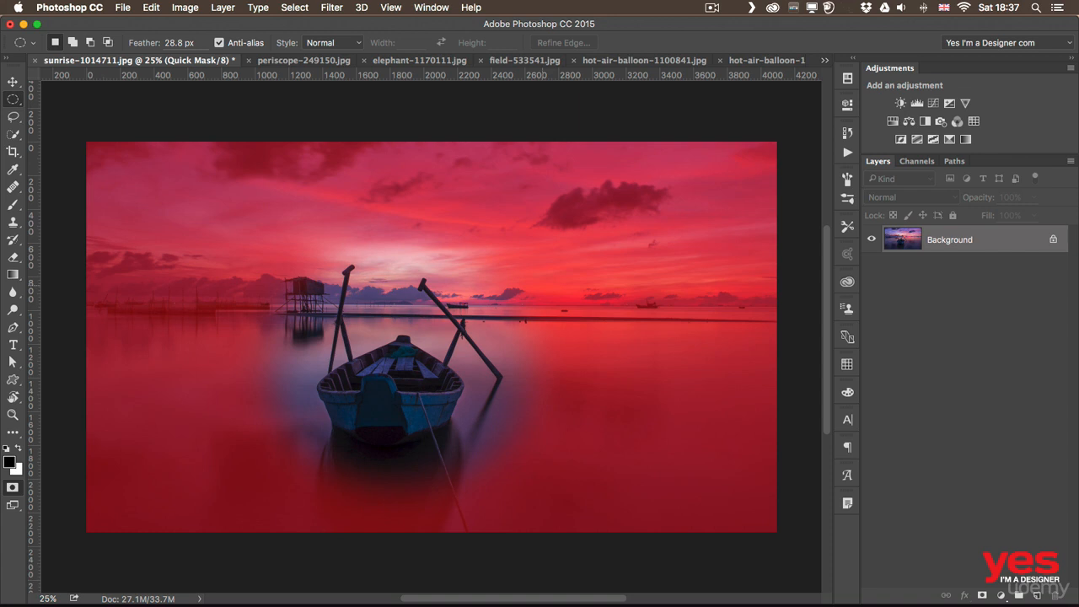
key("q")
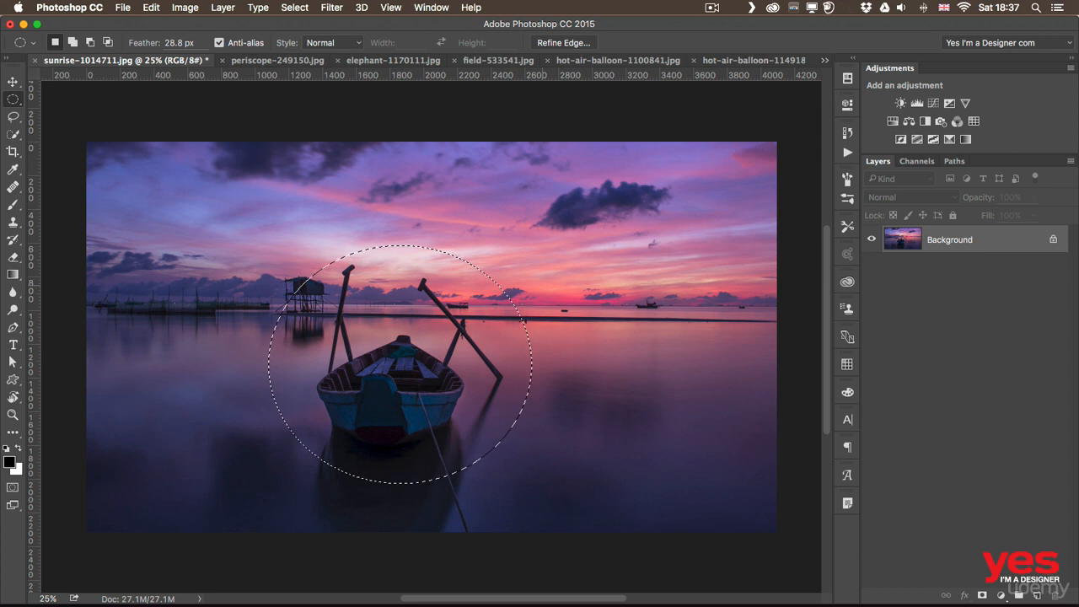
Invert the selection and apply a Black & White adjustment with the Default preset to the area around the boat.
left_click(287, 7)
left_click(305, 61)
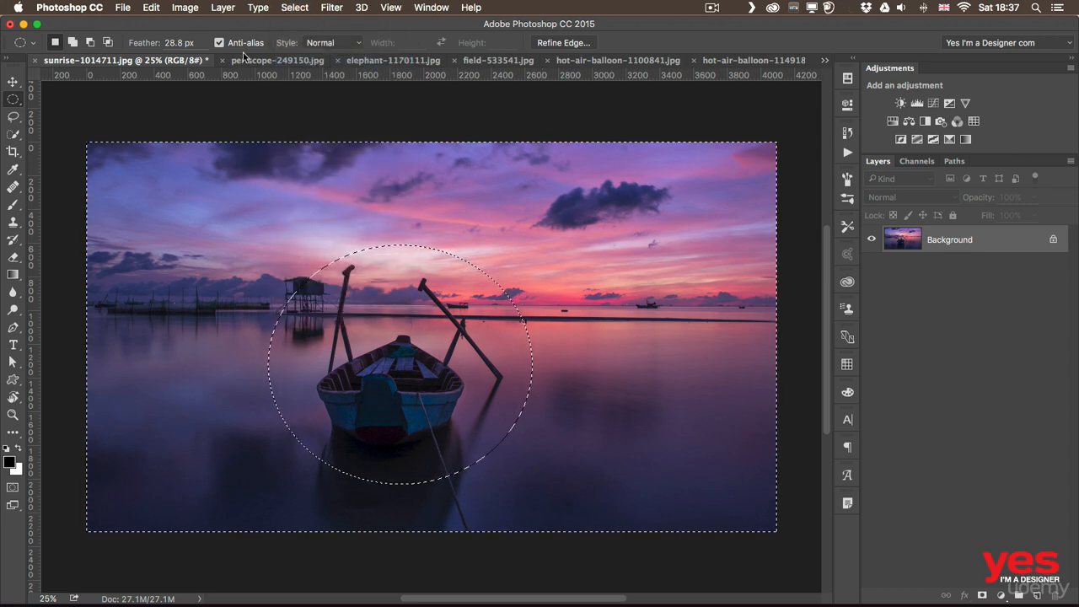
left_click(186, 7)
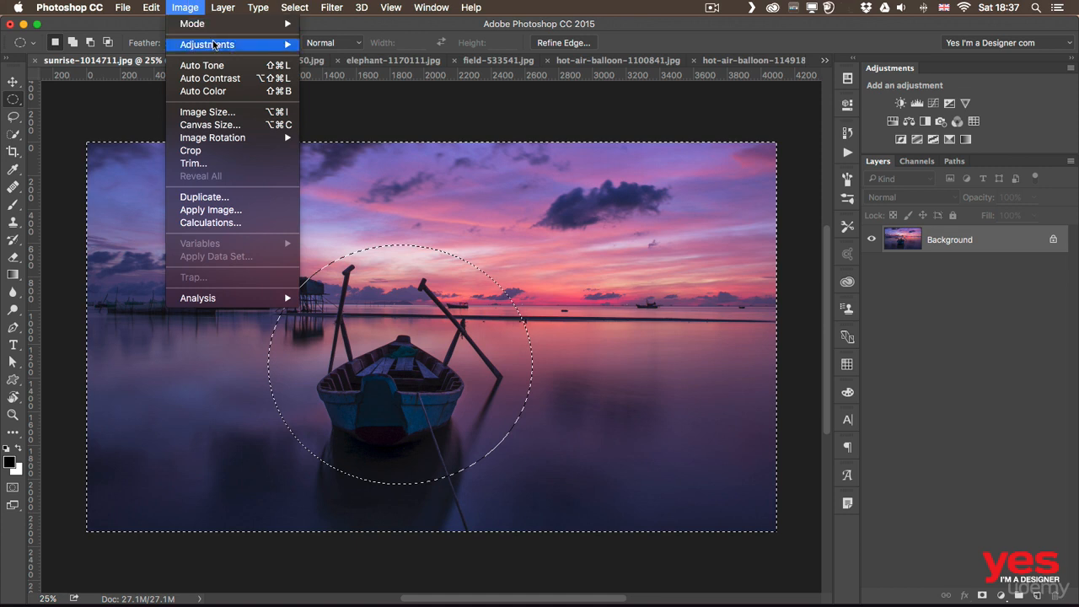
mouse_move(214, 44)
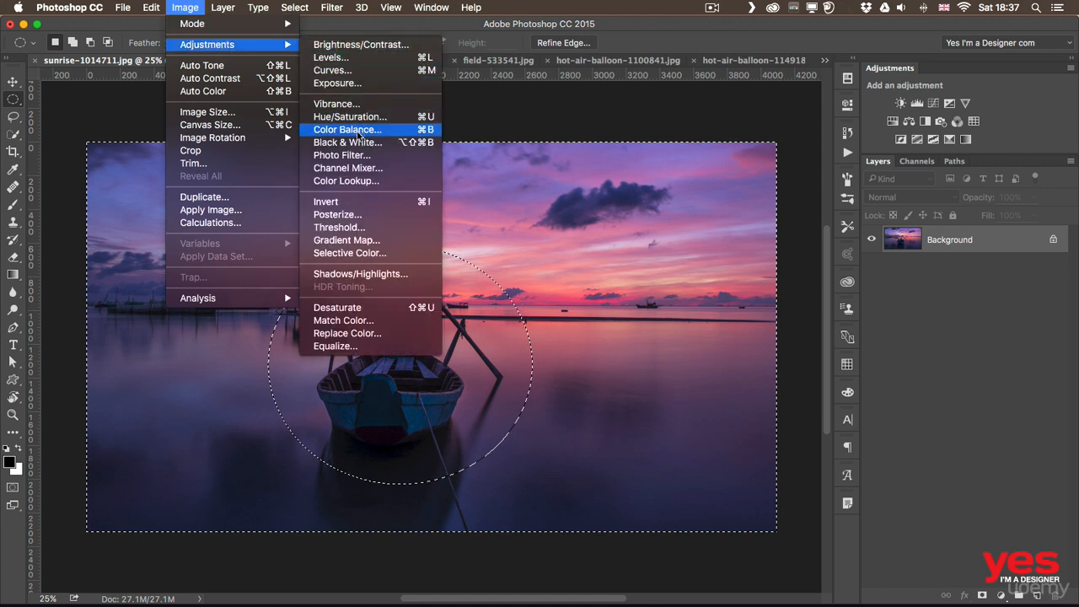
left_click(355, 142)
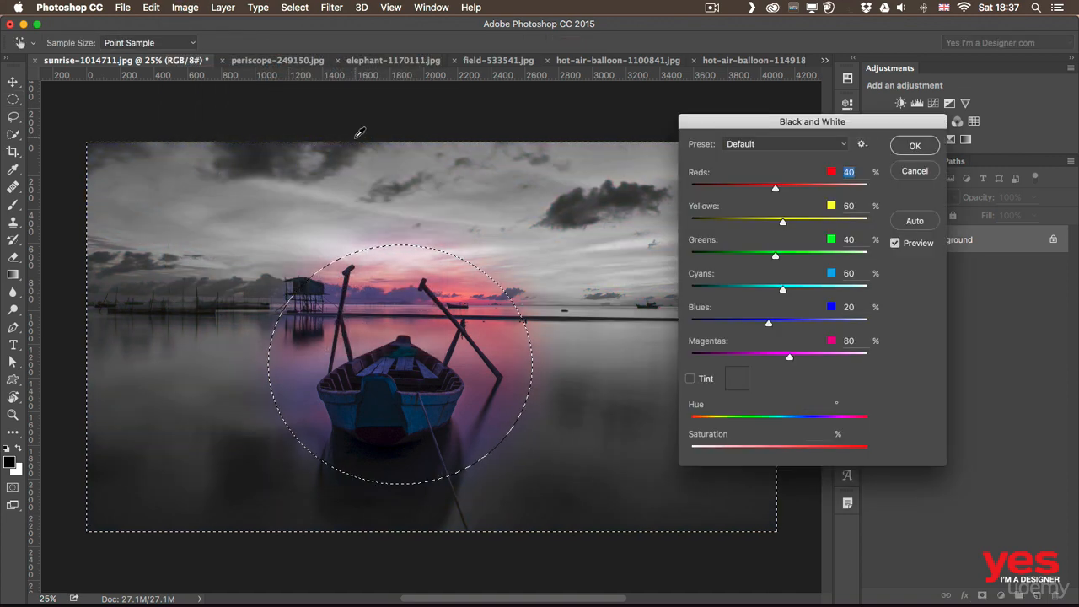
left_click(917, 147)
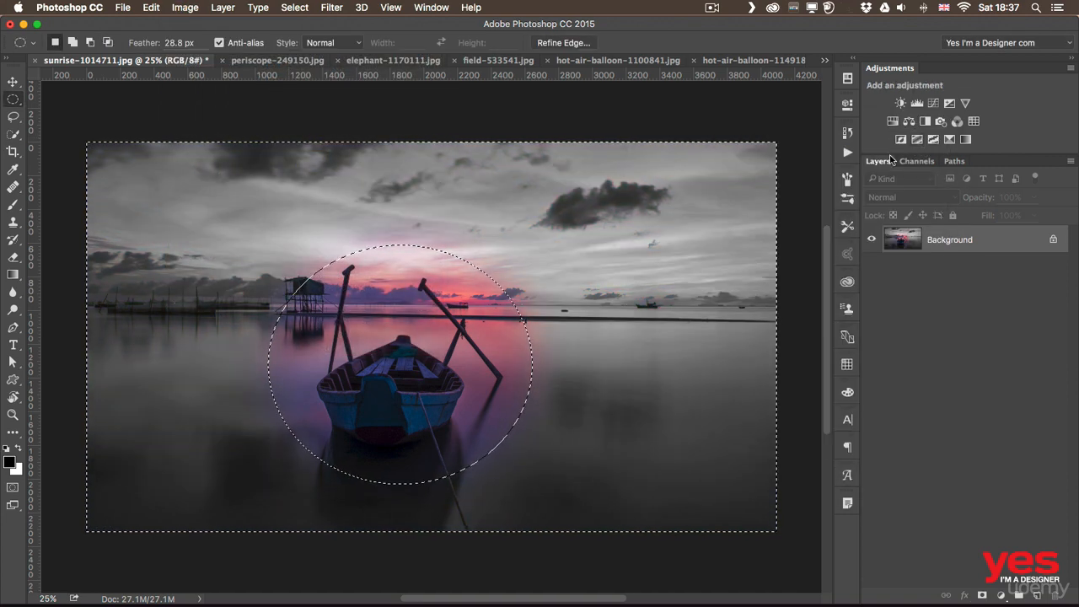
Deselect the area around the boat and activate the Lasso tool.
left_click(331, 8)
mouse_move(297, 8)
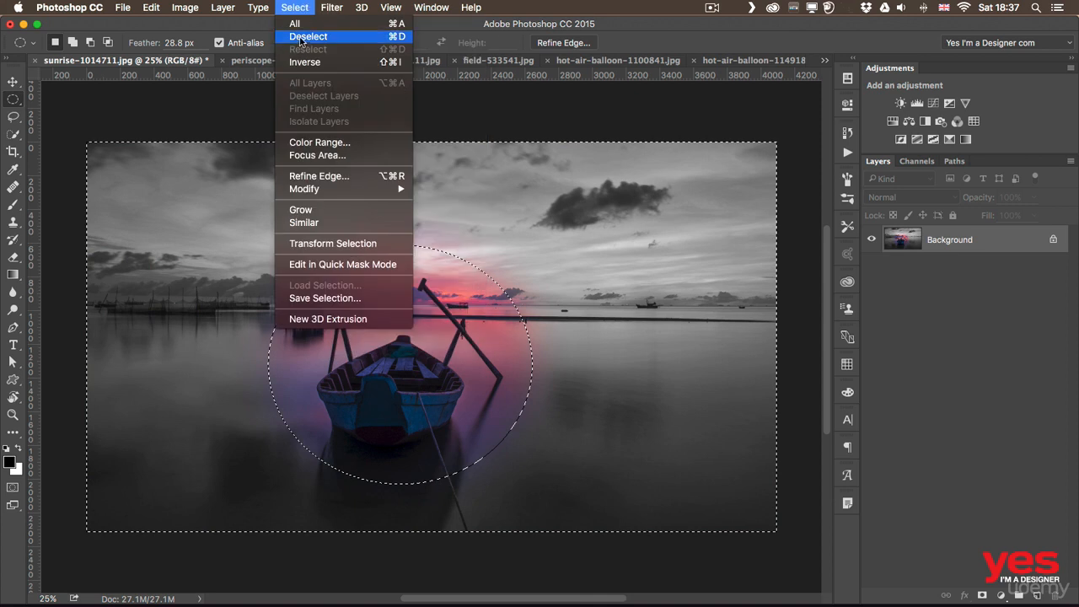
left_click(304, 39)
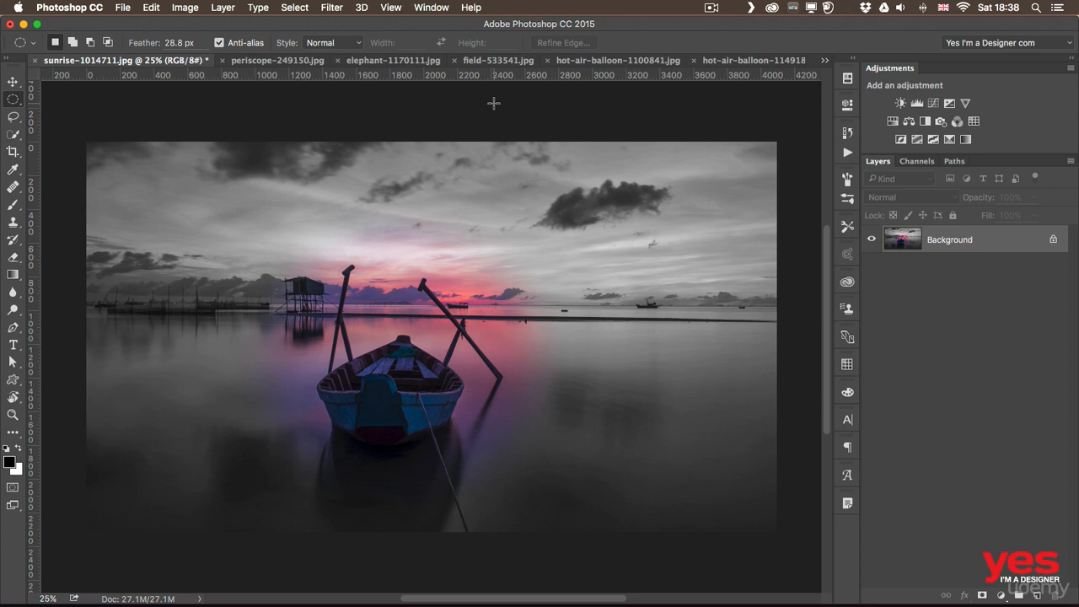
left_click(12, 120)
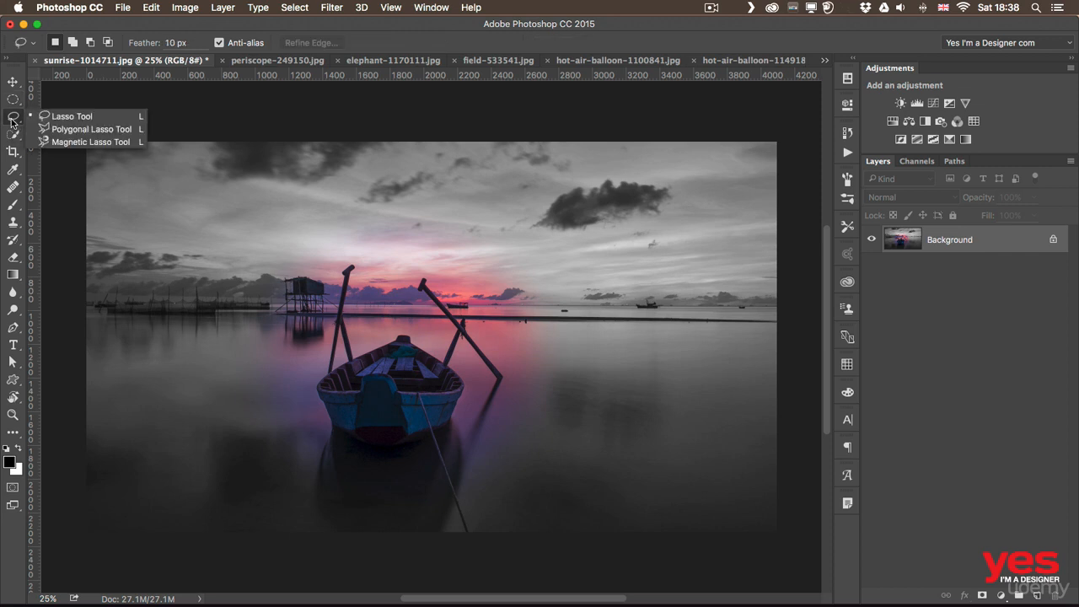
left_click(11, 123)
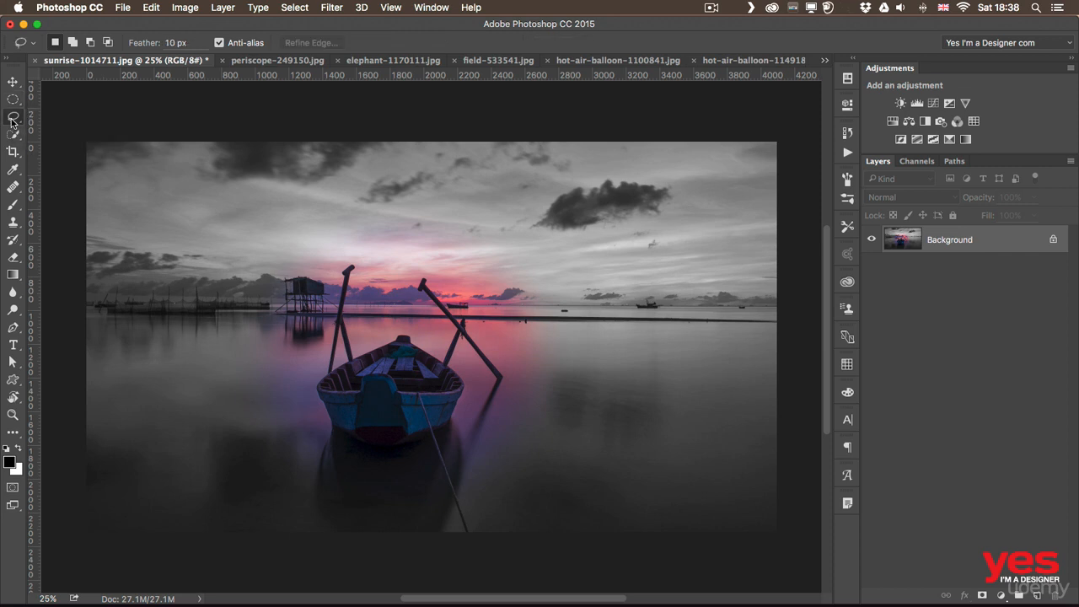